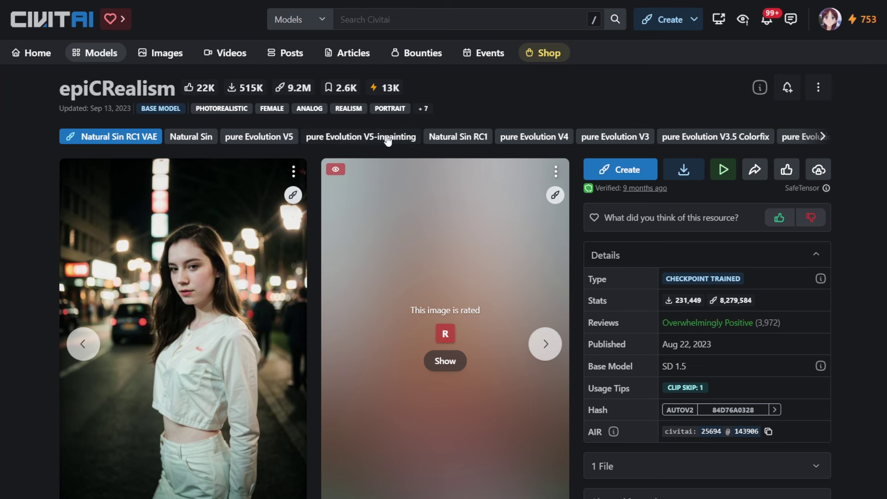
- View epiCRealism's pure Evolution V5-inpainting version on Civitai and its sunglasses example image
{"action": "left_click", "coordinate": [352, 139]}
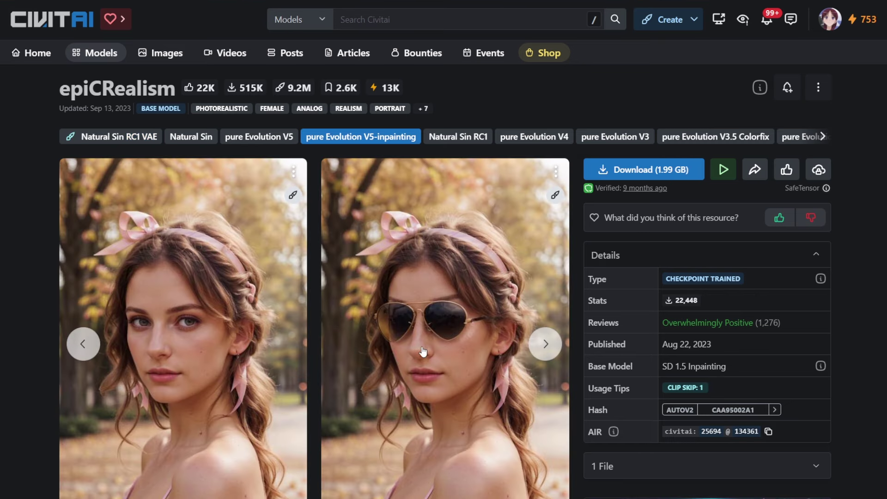
{"action": "left_click", "coordinate": [431, 358]}
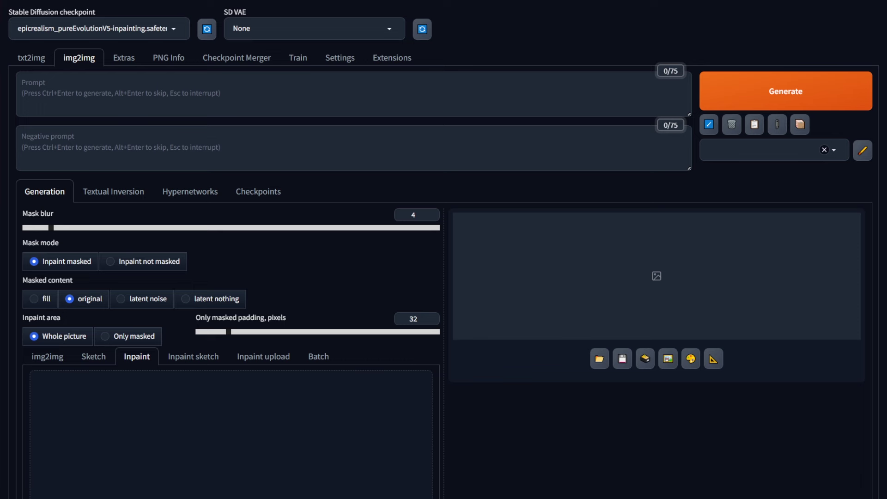
- Paste the teal-backdrop portrait of the woman in a beaded dress into the inpaint canvas
{"action": "key", "text": "ctrl+v"}
{"action": "scroll", "coordinate": [390, 458], "scroll_direction": "down", "scroll_amount": 5}
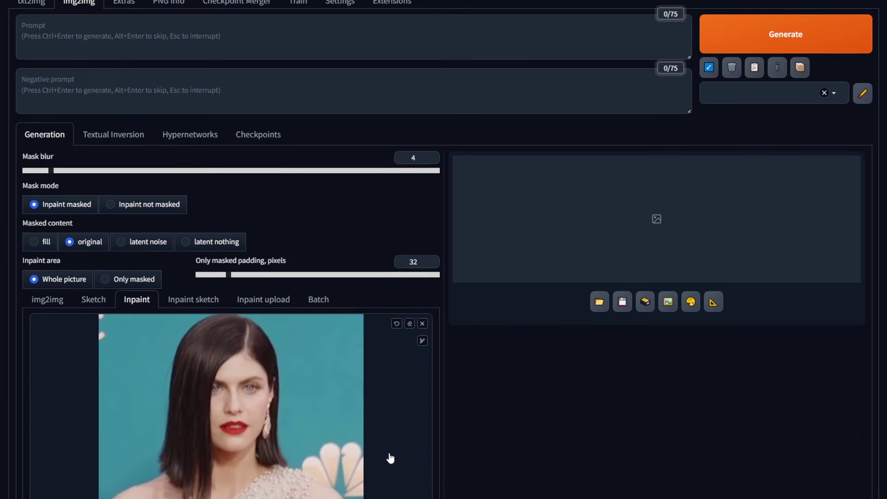
{"action": "scroll", "coordinate": [391, 457], "scroll_direction": "down", "scroll_amount": 1}
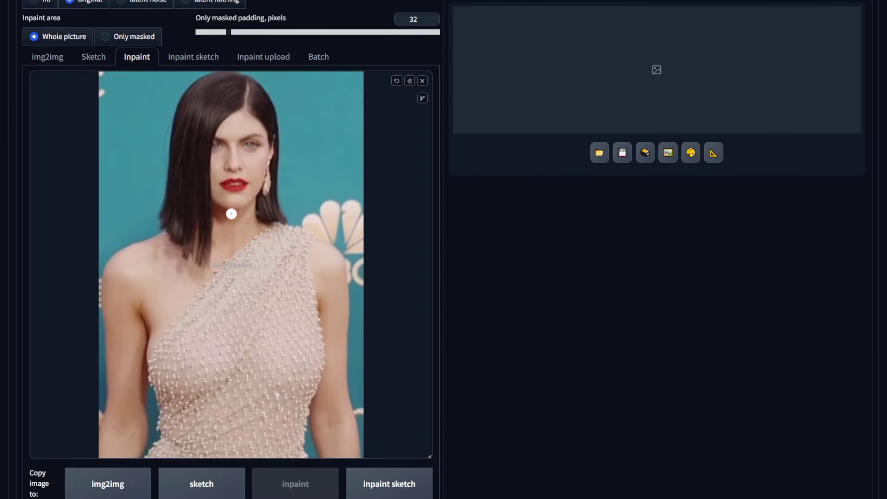
{"action": "scroll", "coordinate": [410, 227], "scroll_direction": "up", "scroll_amount": 6}
{"action": "scroll", "coordinate": [410, 240], "scroll_direction": "down", "scroll_amount": 5}
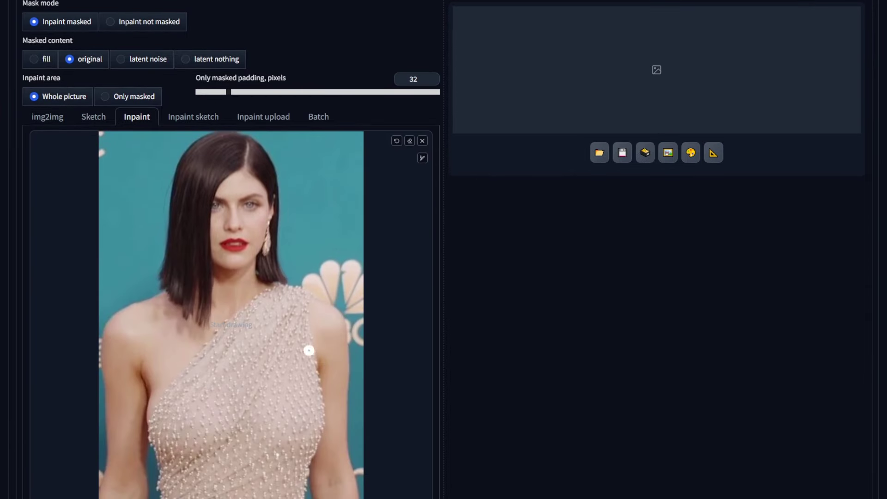
{"action": "scroll", "coordinate": [253, 337], "scroll_direction": "up", "scroll_amount": 4}
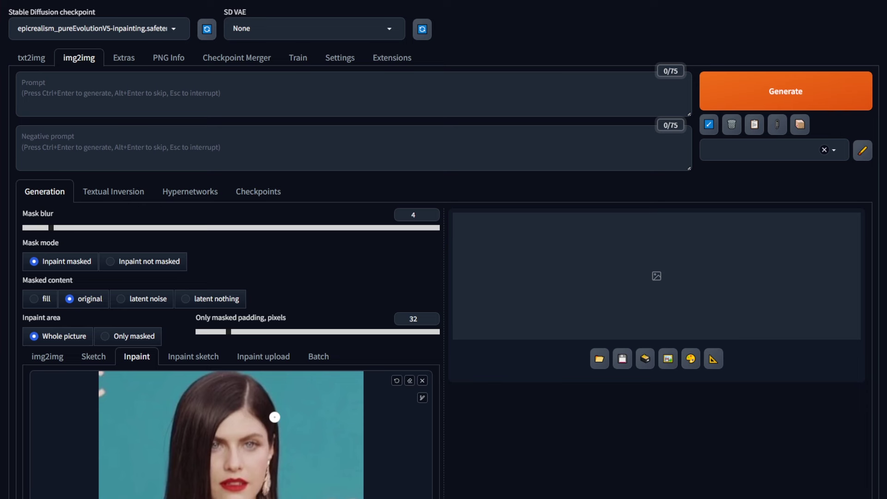
{"action": "scroll", "coordinate": [220, 267], "scroll_direction": "down", "scroll_amount": 3}
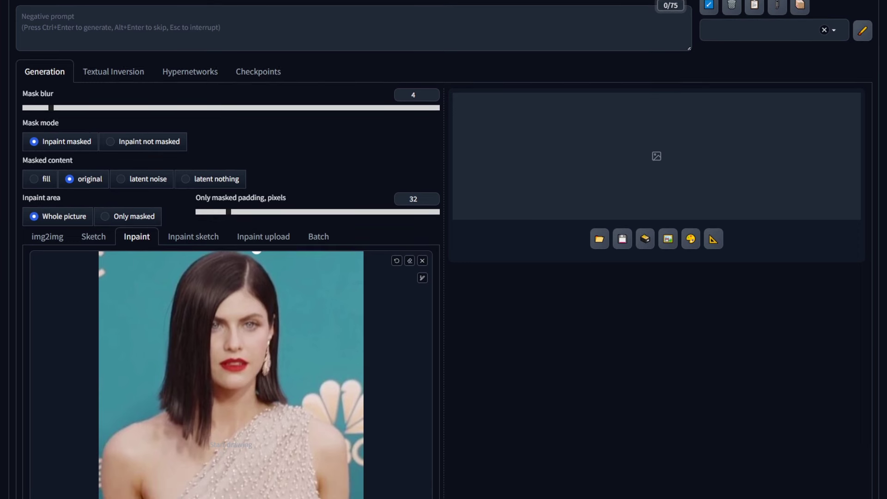
{"action": "scroll", "coordinate": [422, 222], "scroll_direction": "down", "scroll_amount": 2}
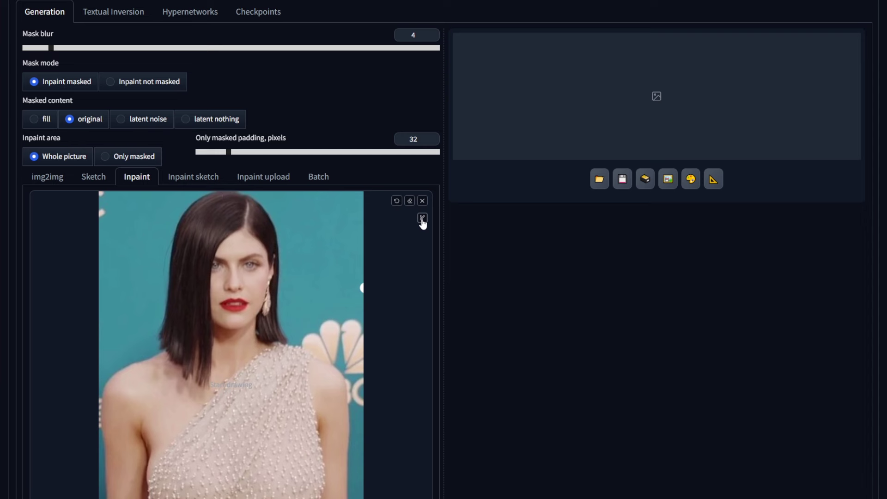
- Shrink the mask brush and paint a short-sleeved t-shirt mask over the whole dress and shoulders
{"action": "left_click", "coordinate": [422, 218]}
{"action": "mouse_move", "coordinate": [372, 217]}
{"action": "left_mouse_down"}
{"action": "mouse_move", "coordinate": [361, 217]}
{"action": "mouse_move", "coordinate": [437, 226]}
{"action": "mouse_move", "coordinate": [385, 224]}
{"action": "left_mouse_up"}
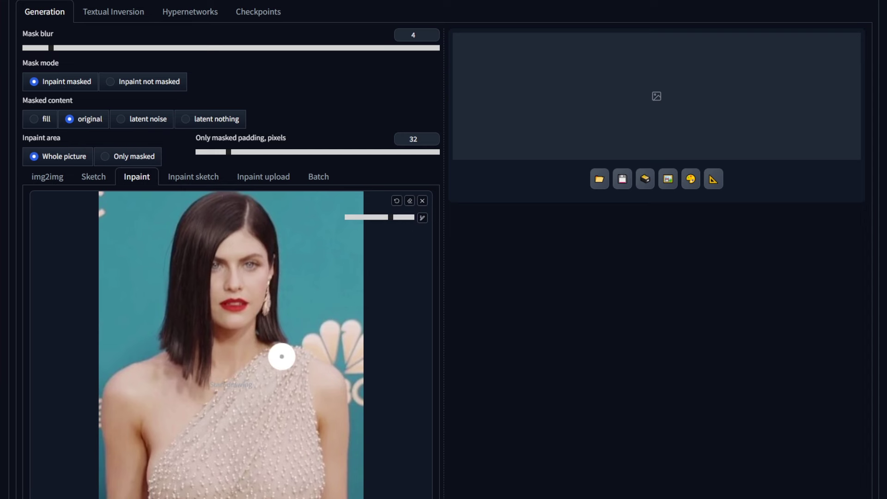
{"action": "mouse_move", "coordinate": [275, 353]}
{"action": "left_mouse_down"}
{"action": "mouse_move", "coordinate": [212, 388]}
{"action": "mouse_move", "coordinate": [170, 365]}
{"action": "mouse_move", "coordinate": [120, 381]}
{"action": "mouse_move", "coordinate": [121, 495]}
{"action": "mouse_move", "coordinate": [130, 453]}
{"action": "mouse_move", "coordinate": [158, 467]}
{"action": "mouse_move", "coordinate": [162, 498]}
{"action": "left_mouse_up"}
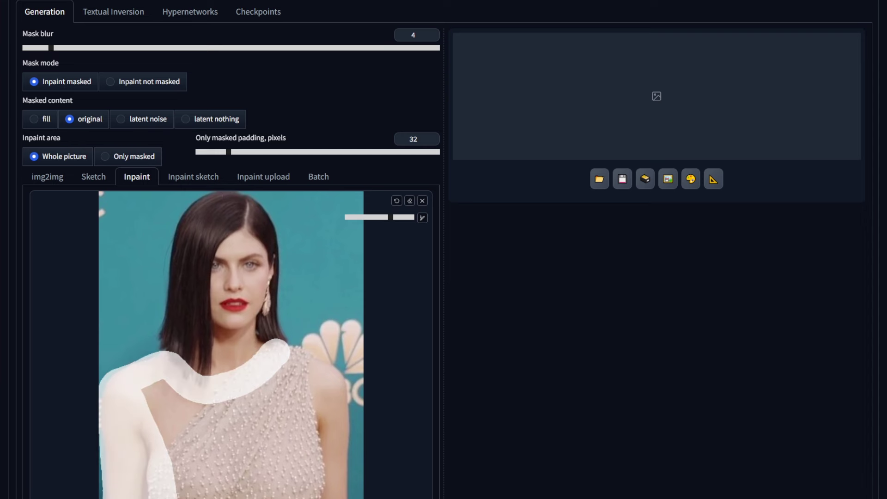
{"action": "mouse_move", "coordinate": [299, 498]}
{"action": "left_mouse_down"}
{"action": "mouse_move", "coordinate": [312, 472]}
{"action": "mouse_move", "coordinate": [318, 491]}
{"action": "mouse_move", "coordinate": [336, 487]}
{"action": "mouse_move", "coordinate": [335, 391]}
{"action": "mouse_move", "coordinate": [331, 379]}
{"action": "mouse_move", "coordinate": [286, 352]}
{"action": "left_mouse_up"}
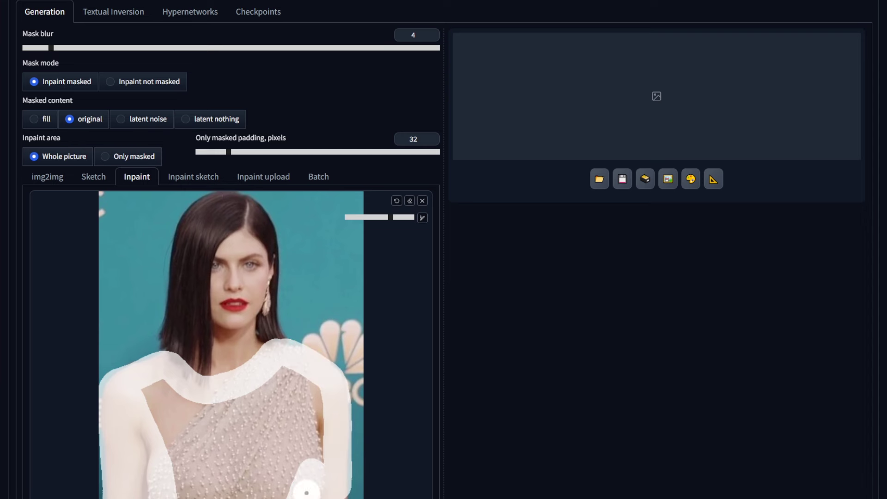
{"action": "mouse_move", "coordinate": [200, 417]}
{"action": "left_mouse_down"}
{"action": "mouse_move", "coordinate": [164, 407]}
{"action": "mouse_move", "coordinate": [199, 444]}
{"action": "mouse_move", "coordinate": [176, 465]}
{"action": "mouse_move", "coordinate": [177, 498]}
{"action": "left_mouse_up"}
{"action": "mouse_move", "coordinate": [241, 497]}
{"action": "left_mouse_down"}
{"action": "mouse_move", "coordinate": [226, 417]}
{"action": "mouse_move", "coordinate": [299, 396]}
{"action": "mouse_move", "coordinate": [311, 415]}
{"action": "mouse_move", "coordinate": [277, 497]}
{"action": "left_mouse_up"}
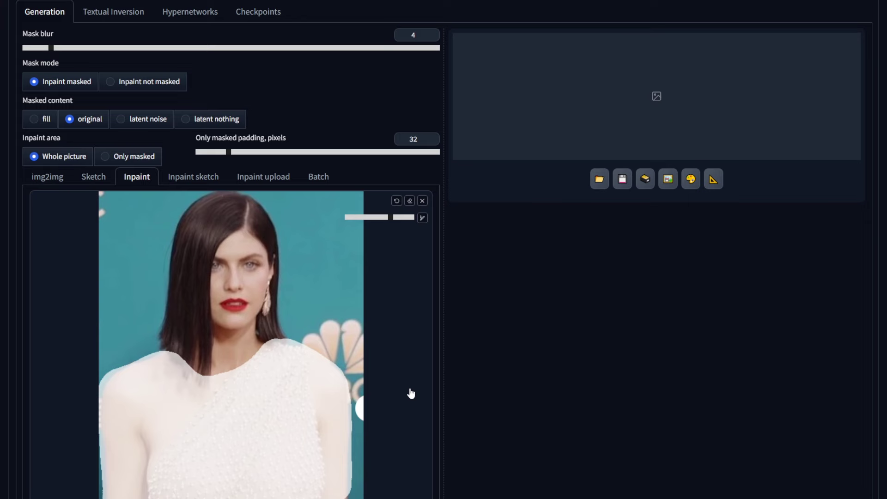
{"action": "scroll", "coordinate": [414, 387], "scroll_direction": "down", "scroll_amount": 7}
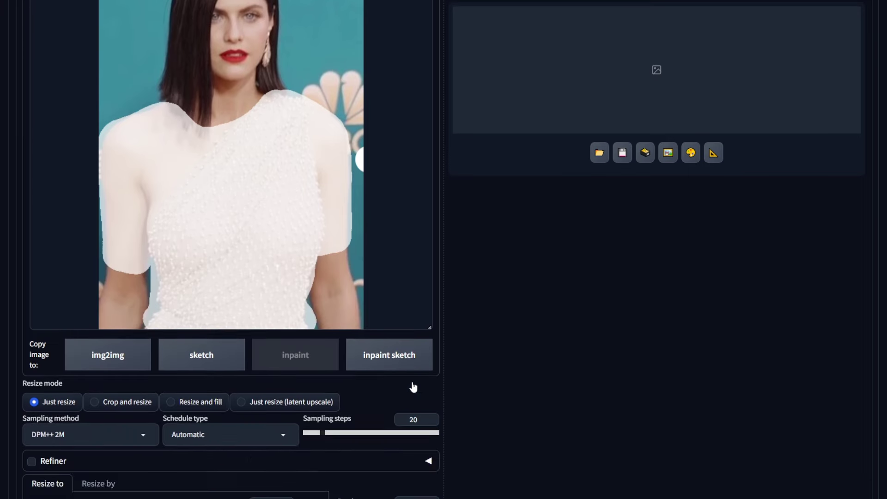
- Auto-detect the output size from the photo, changing 512 × 512 to 440 × 644
{"action": "left_click", "coordinate": [278, 426]}
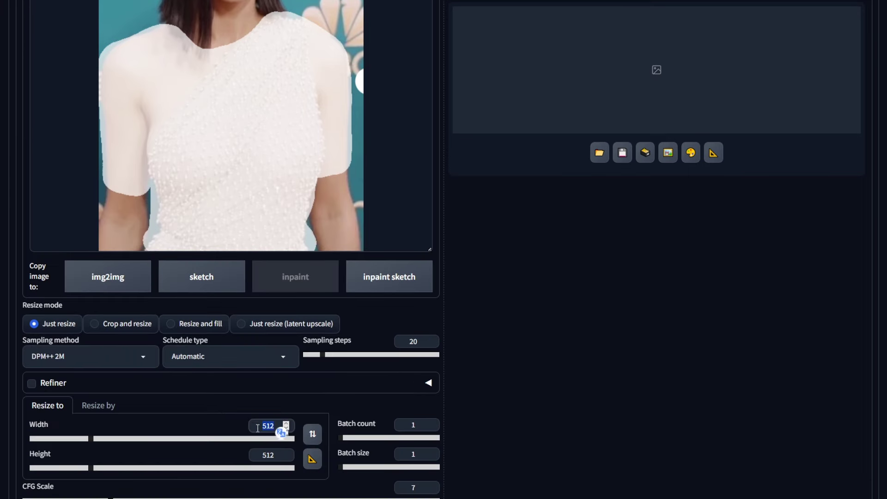
{"action": "double_click", "coordinate": [264, 459]}
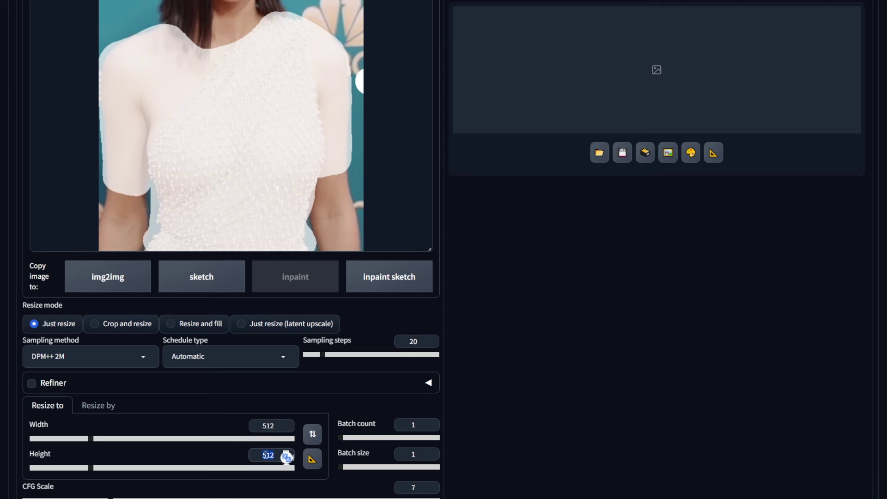
{"action": "scroll", "coordinate": [291, 352], "scroll_direction": "up", "scroll_amount": 3}
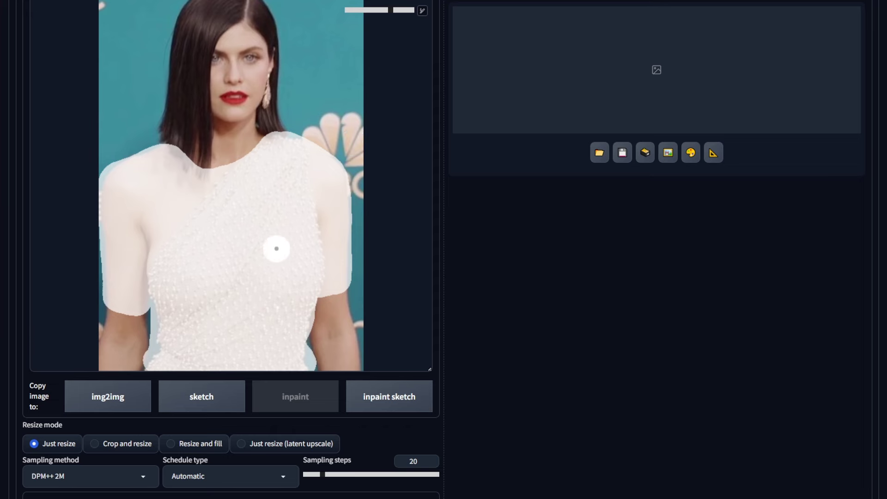
{"action": "scroll", "coordinate": [248, 277], "scroll_direction": "down", "scroll_amount": 3}
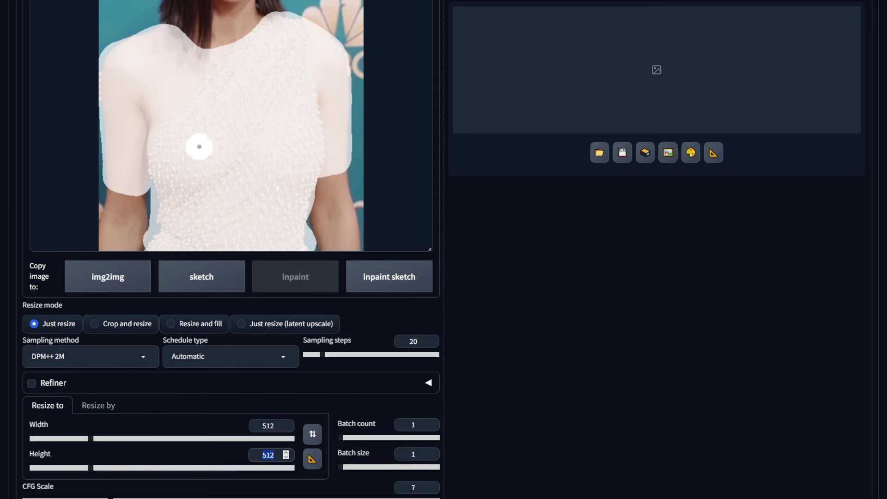
{"action": "left_click", "coordinate": [309, 462]}
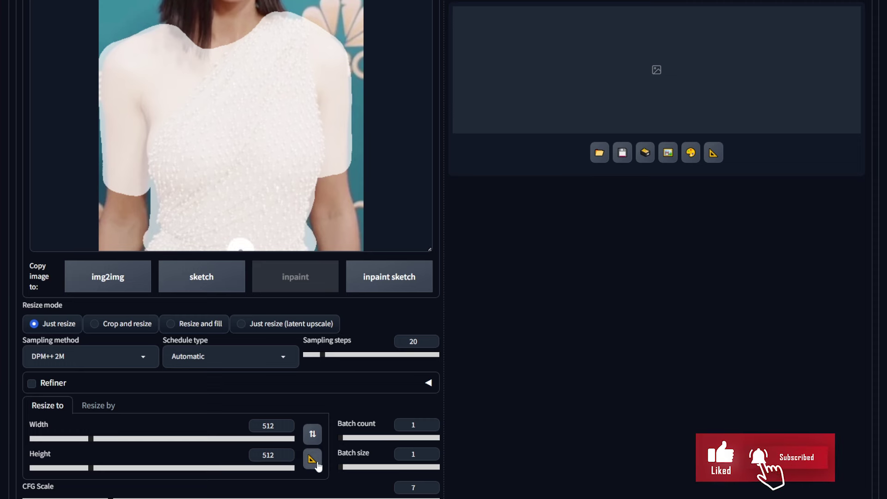
{"action": "left_click", "coordinate": [312, 459]}
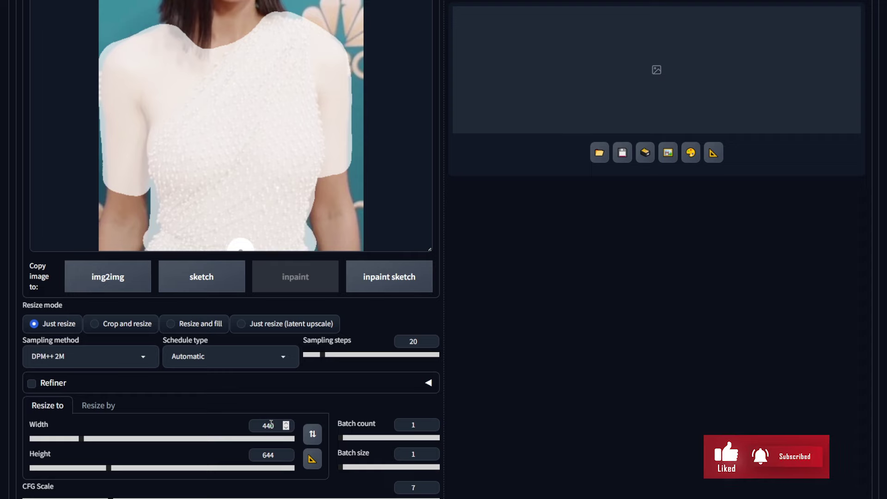
{"action": "scroll", "coordinate": [270, 459], "scroll_direction": "up", "scroll_amount": 8}
{"action": "scroll", "coordinate": [293, 412], "scroll_direction": "up", "scroll_amount": 3}
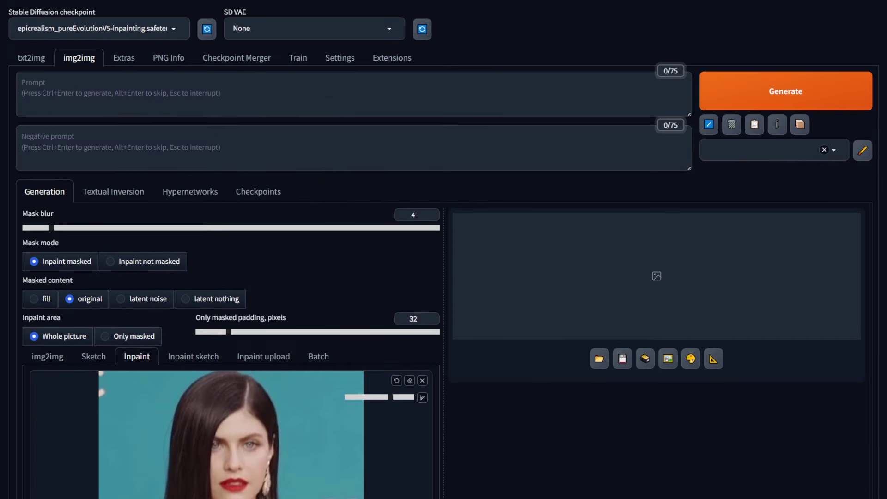
- Enter the prompt 'red shirt' and generate the inpainted image
{"action": "left_click", "coordinate": [149, 84]}
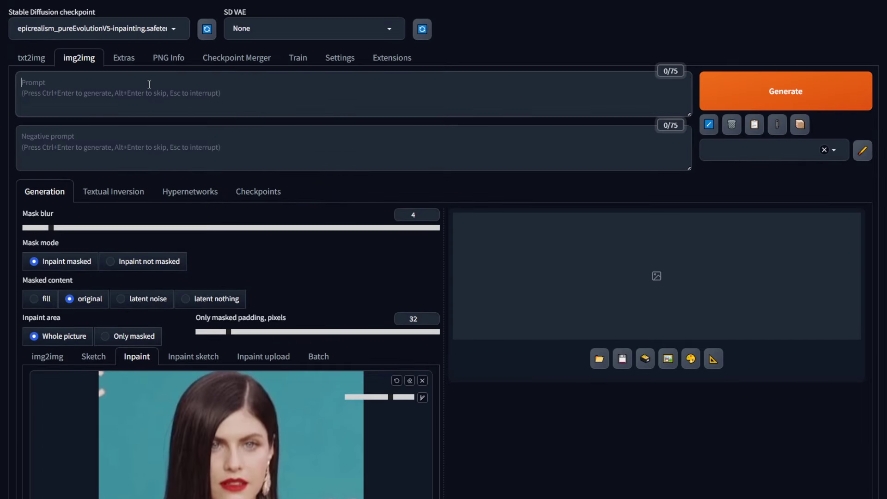
{"action": "type", "text": "red shirt"}
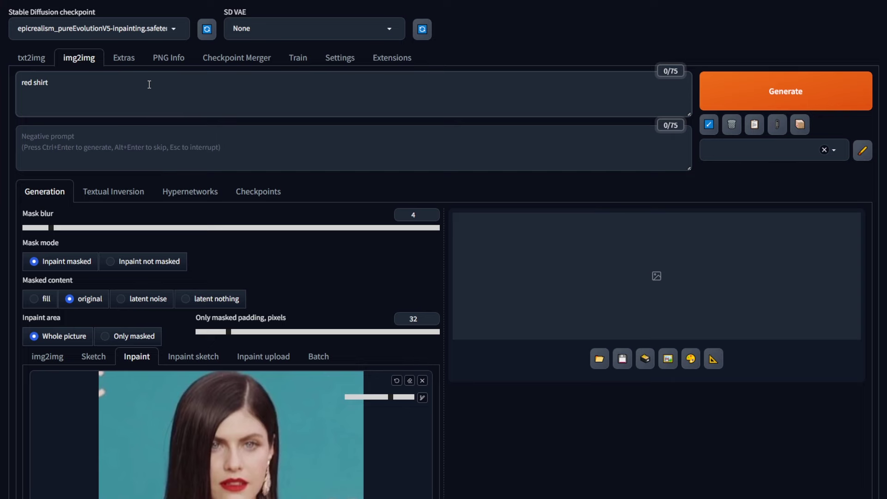
{"action": "scroll", "coordinate": [293, 206], "scroll_direction": "down", "scroll_amount": 3}
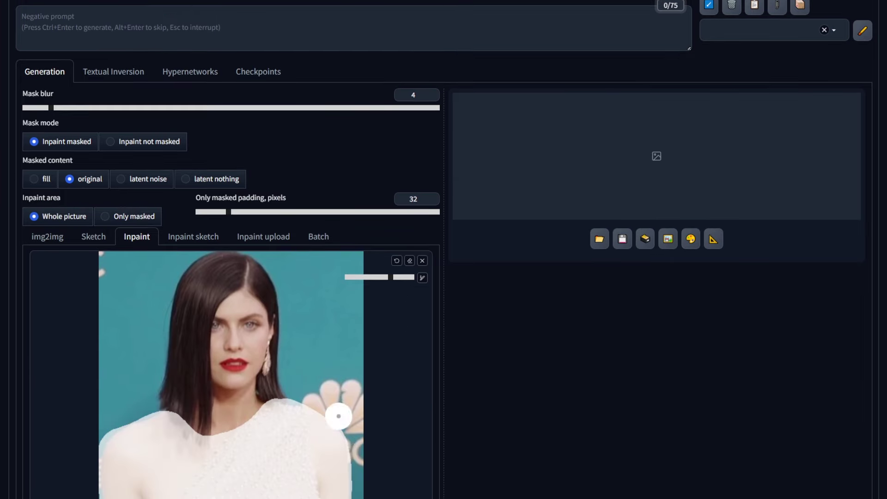
{"action": "scroll", "coordinate": [406, 461], "scroll_direction": "up", "scroll_amount": 3}
{"action": "scroll", "coordinate": [489, 307], "scroll_direction": "down", "scroll_amount": 9}
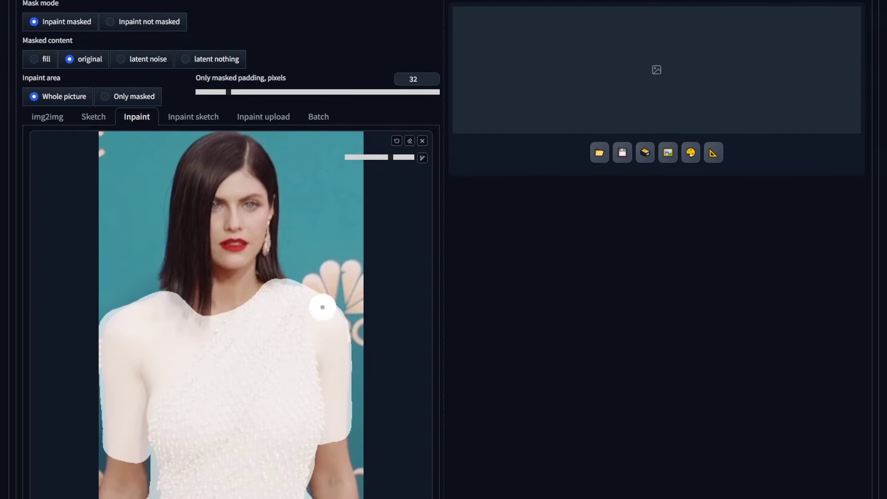
{"action": "scroll", "coordinate": [678, 187], "scroll_direction": "up", "scroll_amount": 9}
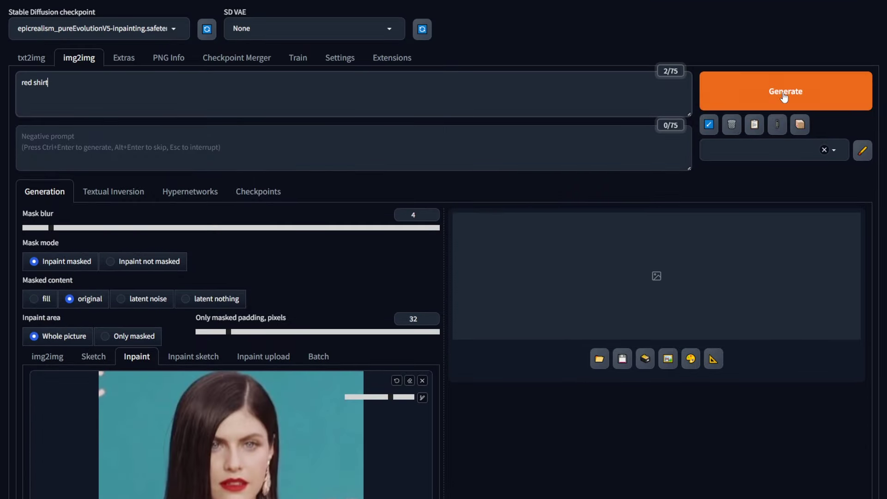
{"action": "left_click", "coordinate": [785, 91]}
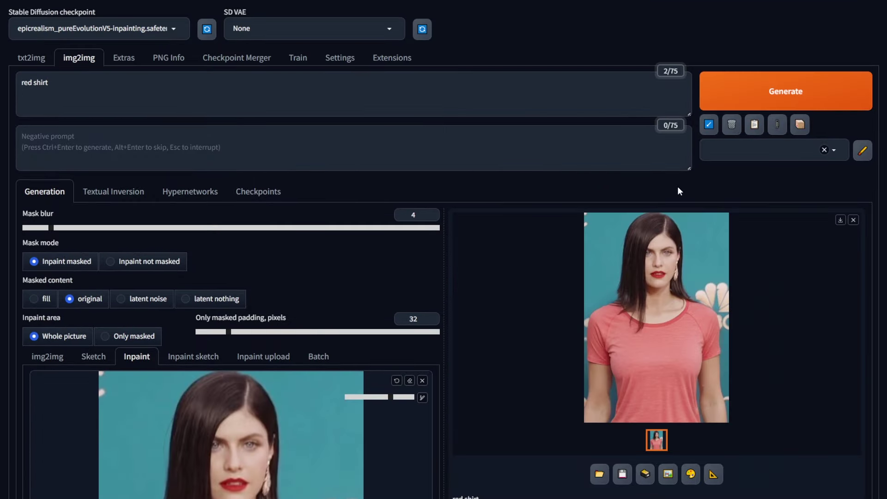
- Inspect the generated t-shirt result full screen, then close the preview
{"action": "scroll", "coordinate": [693, 310], "scroll_direction": "down", "scroll_amount": 1}
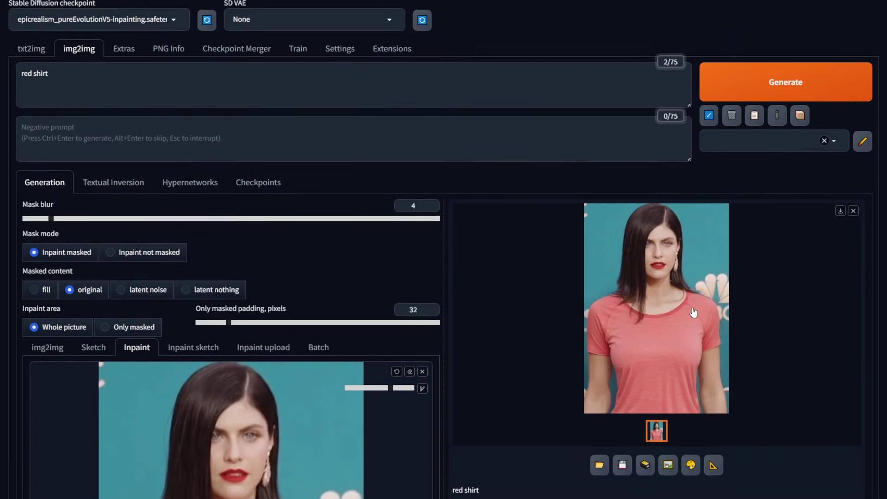
{"action": "left_click", "coordinate": [712, 247]}
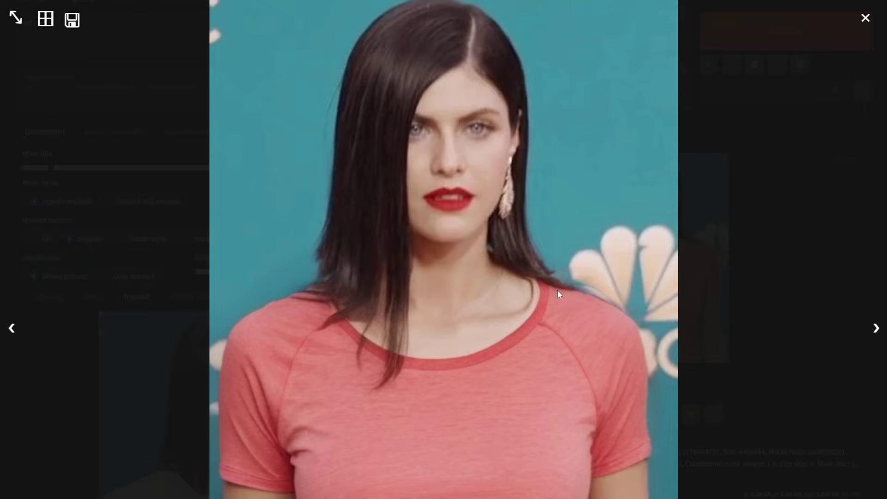
{"action": "left_click", "coordinate": [833, 386]}
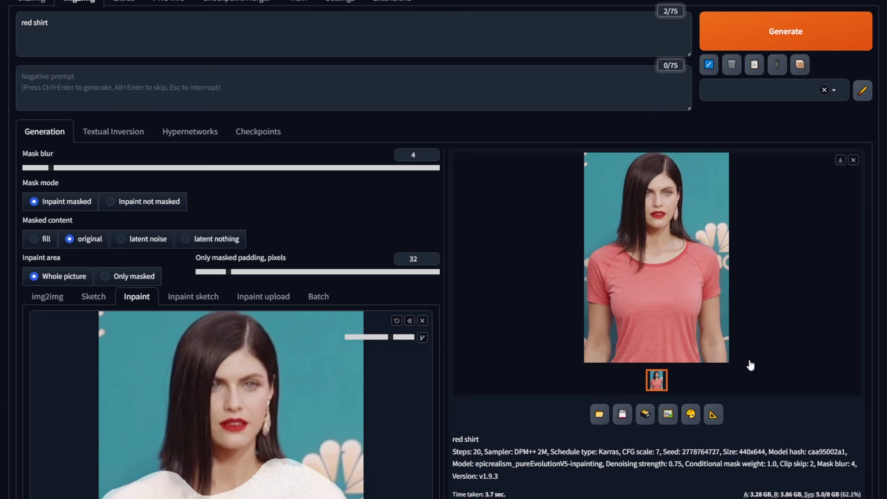
- Add emphasis weight to 'red' in the prompt and generate again
{"action": "scroll", "coordinate": [744, 350], "scroll_direction": "up", "scroll_amount": 2}
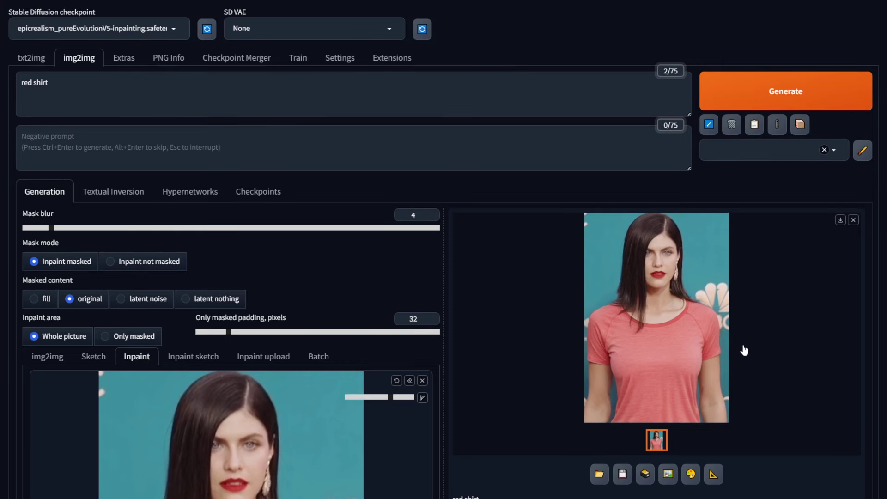
{"action": "double_click", "coordinate": [27, 83]}
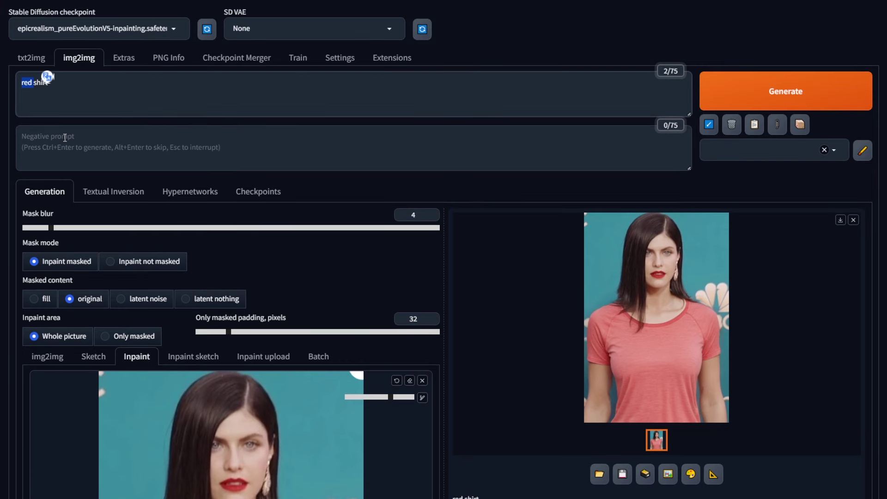
{"action": "key", "text": "ctrl+Up"}
{"action": "key", "text": "ctrl+Up"}
{"action": "left_click", "coordinate": [63, 84]}
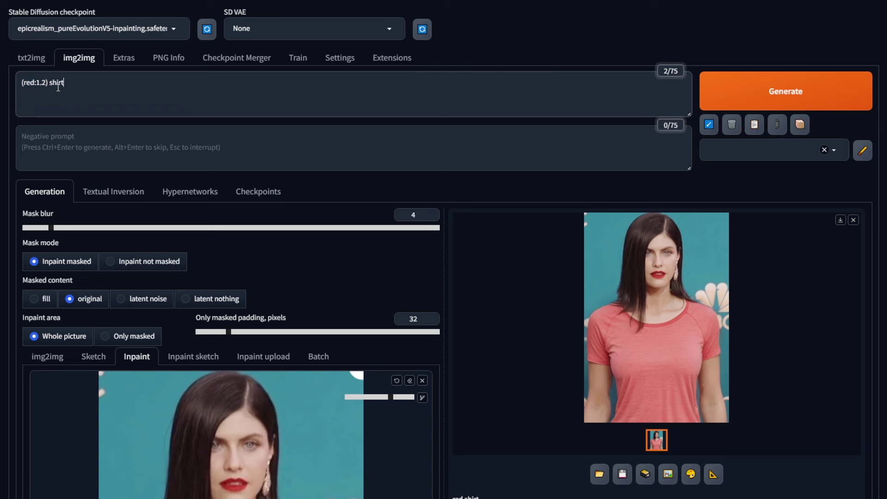
{"action": "left_click", "coordinate": [859, 95]}
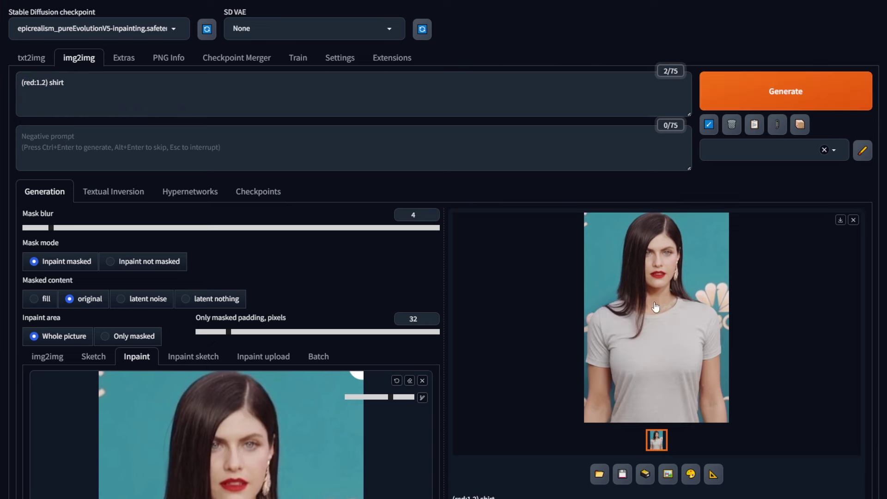
- Set the prompt to '(red:1.5) shirt', regenerate, and preview the coral-red shirt result
{"action": "left_click", "coordinate": [45, 82]}
{"action": "key", "text": "BackSpace"}
{"action": "type", "text": "5"}
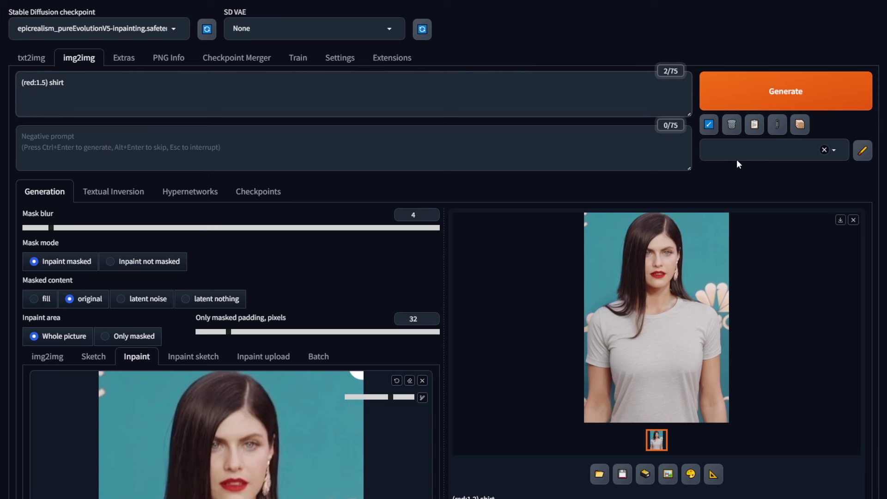
{"action": "left_click", "coordinate": [767, 92]}
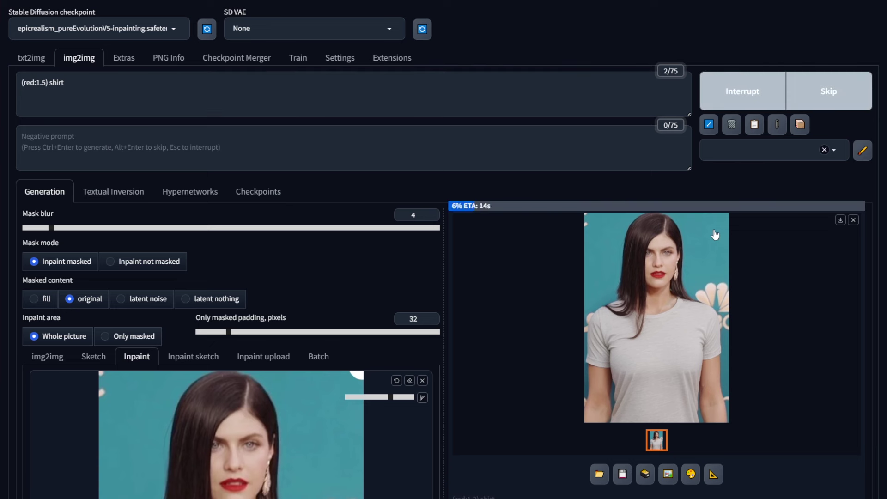
{"action": "left_click", "coordinate": [674, 339]}
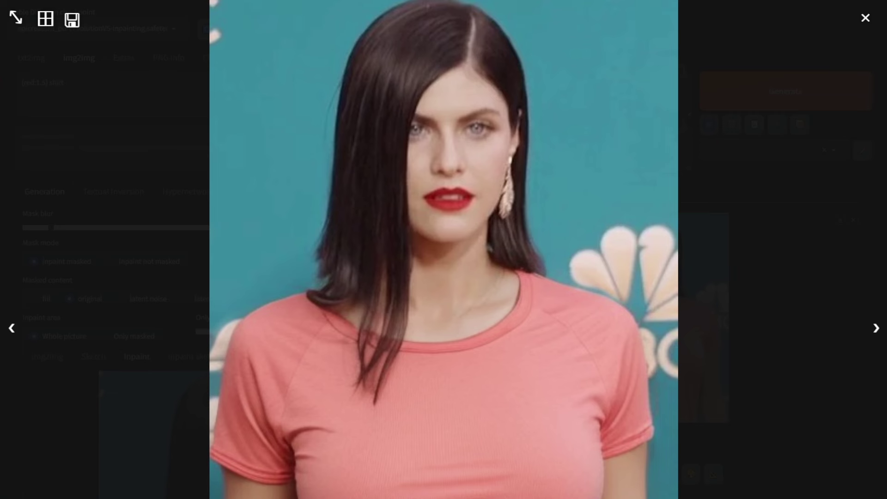
{"action": "left_click", "coordinate": [789, 387]}
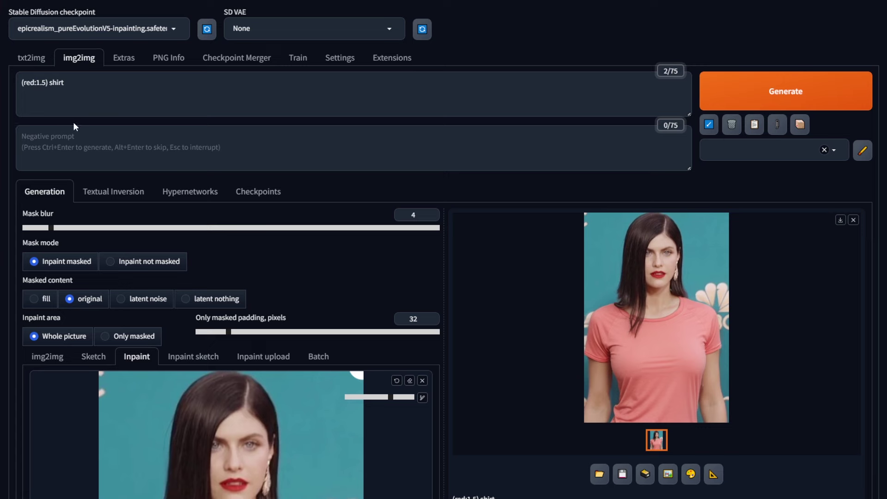
{"action": "left_click", "coordinate": [88, 88]}
- Replace the prompt with 'crop top' and generate two results
{"action": "key", "text": "ctrl+a"}
{"action": "type", "text": "crop top"}
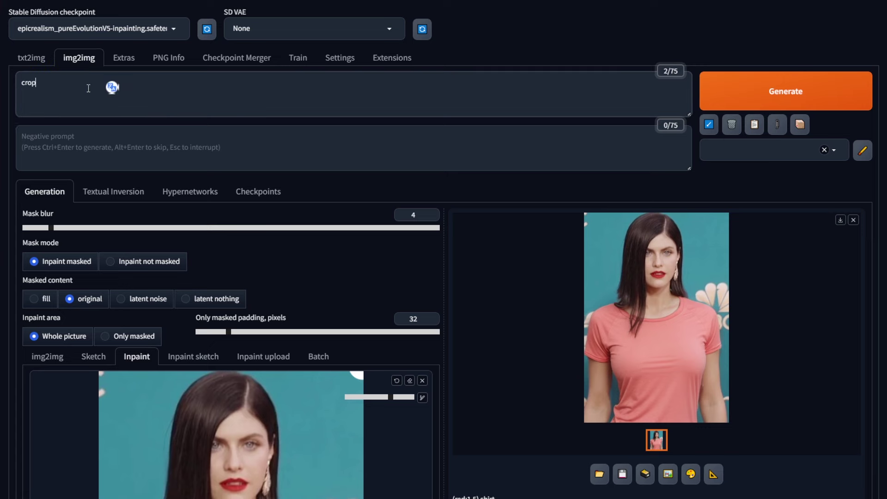
{"action": "left_click", "coordinate": [785, 91]}
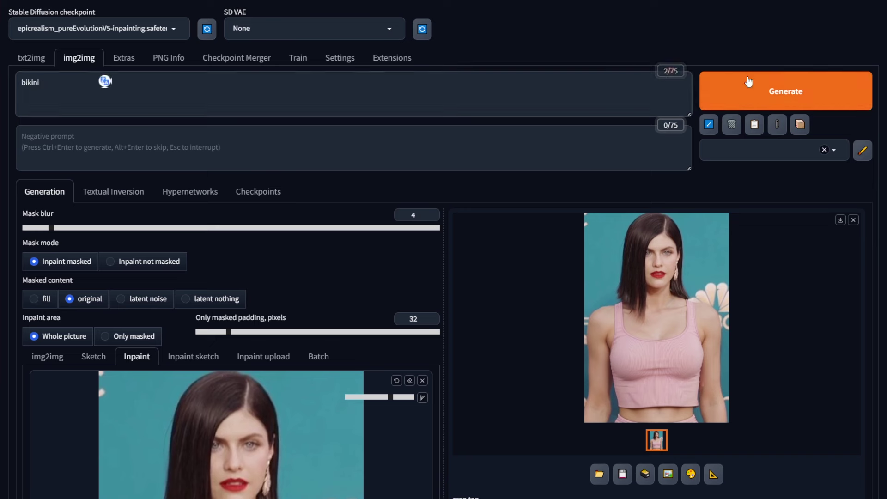
{"action": "left_click", "coordinate": [757, 90]}
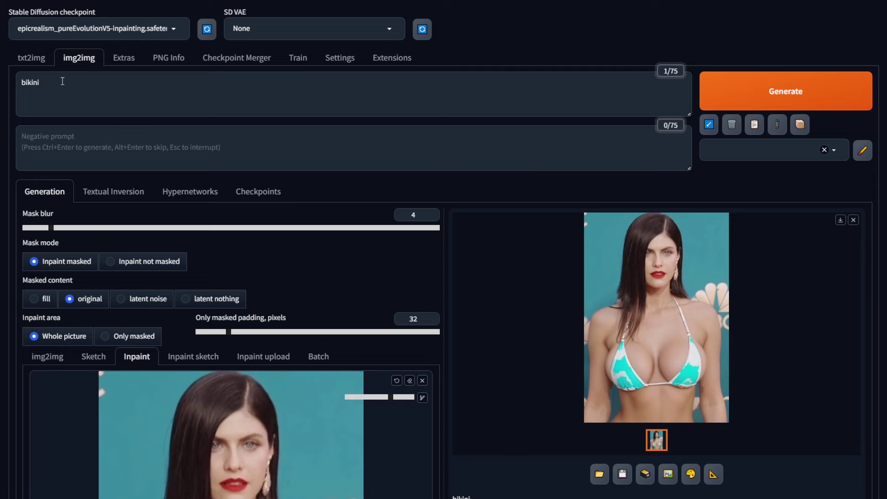
- Change the prompt to '(white:1.3) bikini' and generate the white bikini version
{"action": "left_click_drag", "start_coordinate": [39, 82], "coordinate": [15, 81]}
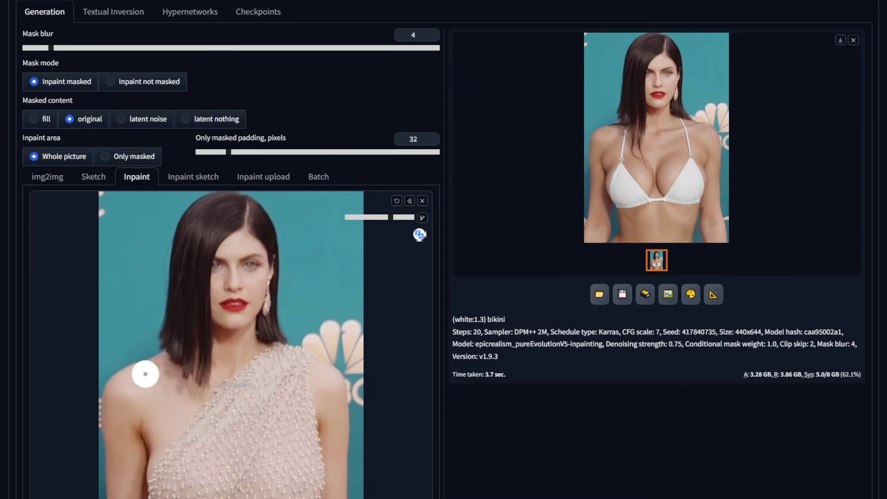
{"action": "mouse_move", "coordinate": [144, 370]}
{"action": "left_mouse_down"}
{"action": "mouse_move", "coordinate": [166, 437]}
{"action": "mouse_move", "coordinate": [158, 488]}
{"action": "mouse_move", "coordinate": [204, 440]}
{"action": "mouse_move", "coordinate": [192, 455]}
{"action": "mouse_move", "coordinate": [257, 441]}
{"action": "mouse_move", "coordinate": [314, 496]}
{"action": "mouse_move", "coordinate": [259, 466]}
{"action": "mouse_move", "coordinate": [296, 437]}
{"action": "mouse_move", "coordinate": [300, 357]}
{"action": "left_mouse_up"}
{"action": "scroll", "coordinate": [300, 357], "scroll_direction": "up", "scroll_amount": 4}
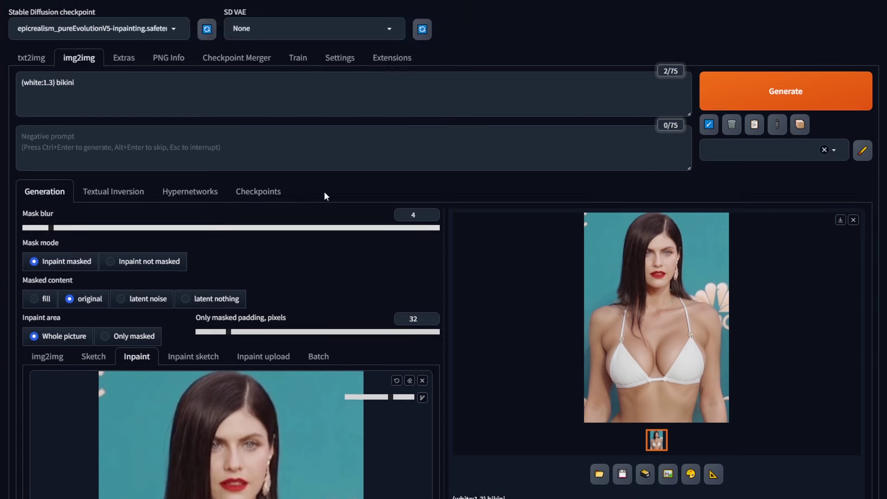
{"action": "left_click", "coordinate": [802, 90]}
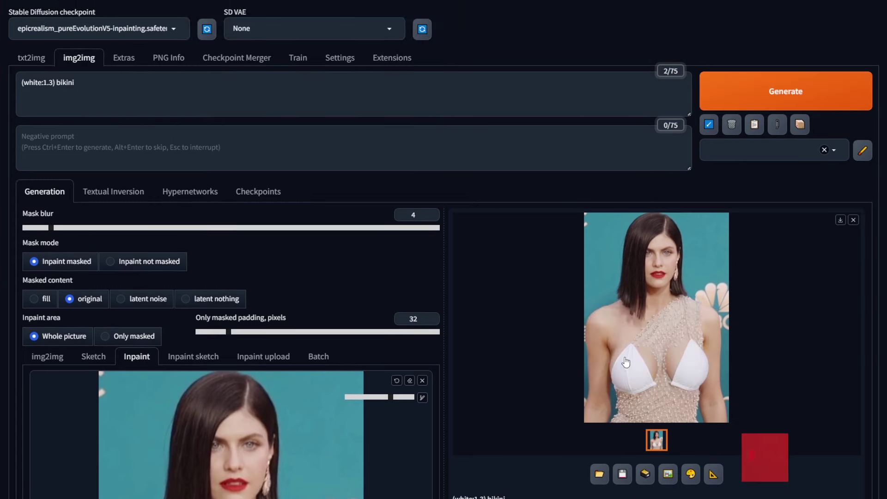
{"action": "scroll", "coordinate": [641, 384], "scroll_direction": "down", "scroll_amount": 1}
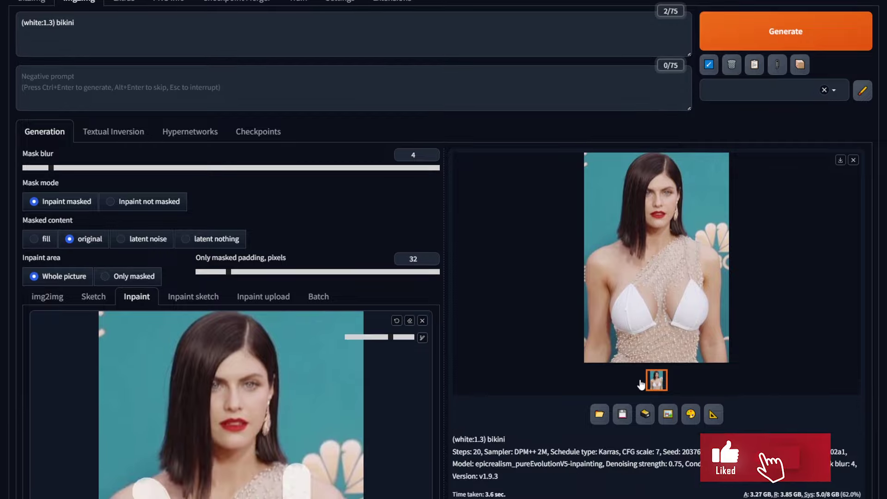
{"action": "scroll", "coordinate": [308, 435], "scroll_direction": "down", "scroll_amount": 2}
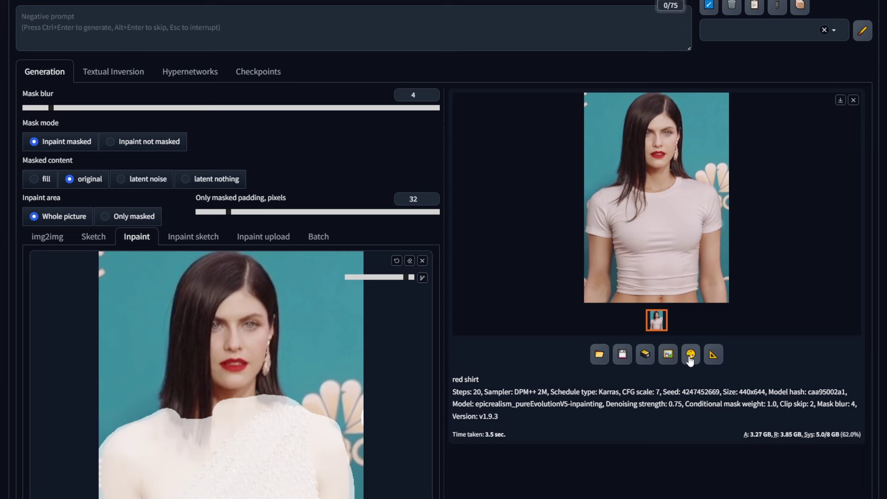
- Send the pink cropped t-shirt result to inpaint as the new source image
{"action": "left_click", "coordinate": [689, 356]}
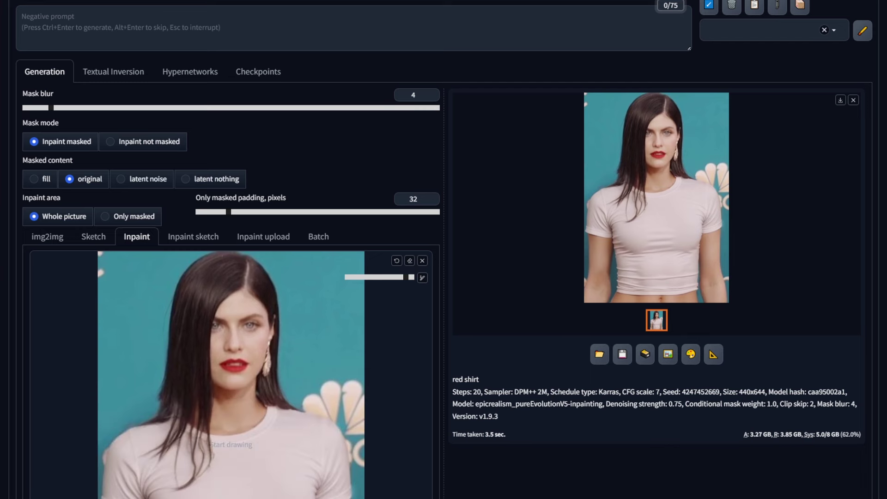
{"action": "scroll", "coordinate": [443, 249], "scroll_direction": "up", "scroll_amount": 1}
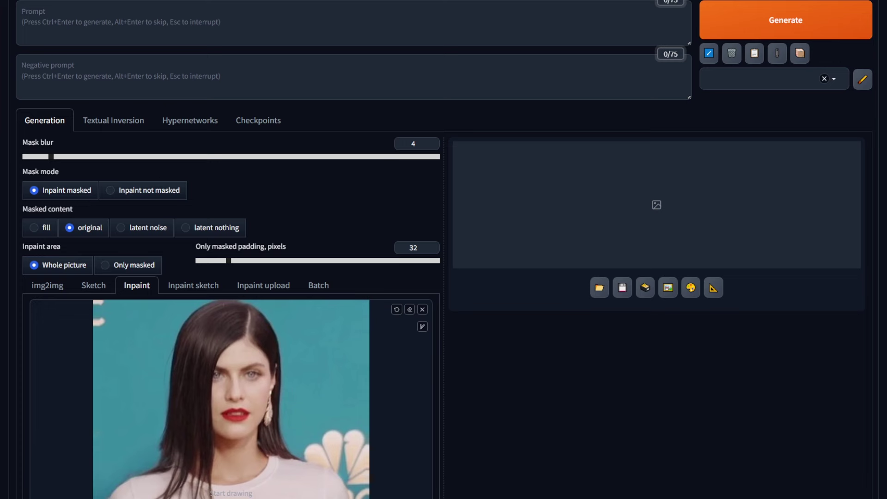
- Enlarge the brush and mask both eyes, with thin glasses arms toward the ears
{"action": "scroll", "coordinate": [444, 250], "scroll_direction": "down", "scroll_amount": 2}
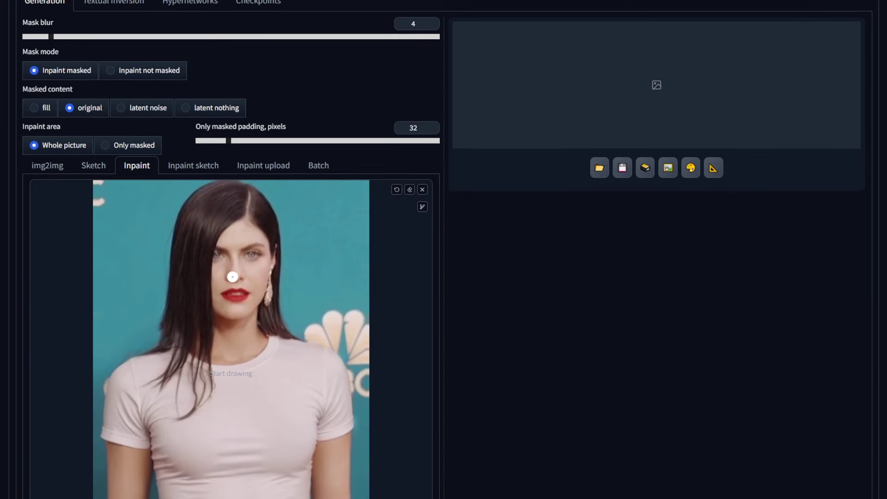
{"action": "left_click", "coordinate": [422, 207]}
{"action": "mouse_move", "coordinate": [374, 206]}
{"action": "left_mouse_down"}
{"action": "mouse_move", "coordinate": [391, 207]}
{"action": "mouse_move", "coordinate": [355, 206]}
{"action": "left_mouse_up"}
{"action": "left_click", "coordinate": [219, 257]}
{"action": "left_click", "coordinate": [255, 254]}
{"action": "left_click_drag", "start_coordinate": [276, 248], "coordinate": [277, 225]}
{"action": "left_click_drag", "start_coordinate": [199, 252], "coordinate": [180, 230]}
- Generate the masked area with the prompt 'sunglasses'
{"action": "scroll", "coordinate": [181, 230], "scroll_direction": "up", "scroll_amount": 3}
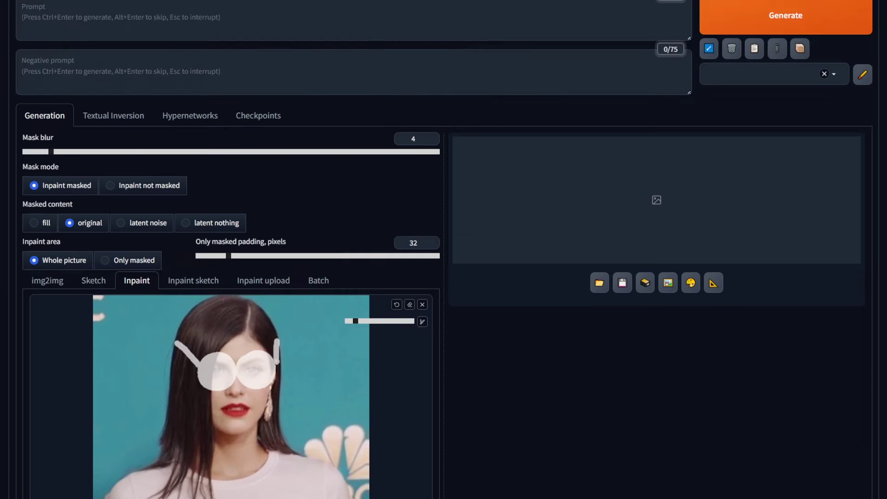
{"action": "left_click", "coordinate": [176, 22]}
{"action": "type", "text": "sunglasses"}
{"action": "left_click", "coordinate": [782, 17]}
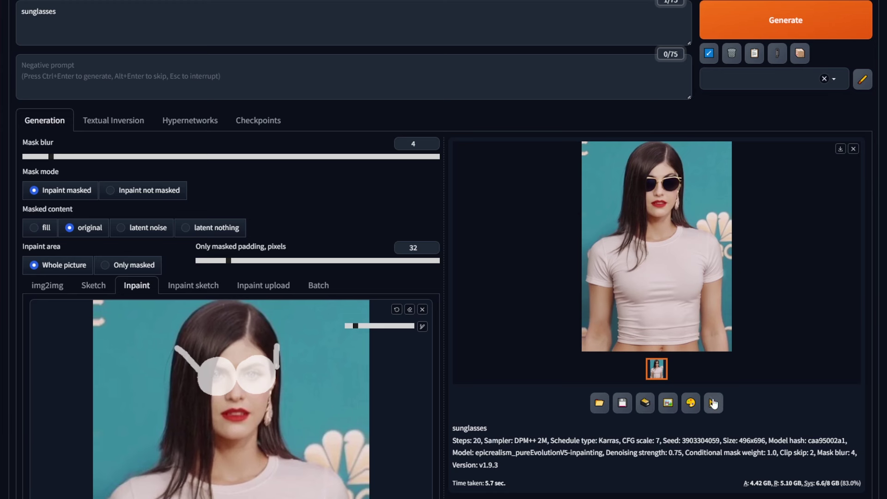
- Send the sunglasses result to inpaint, clear the old eye mask, and mask the earring
{"action": "left_click", "coordinate": [691, 402]}
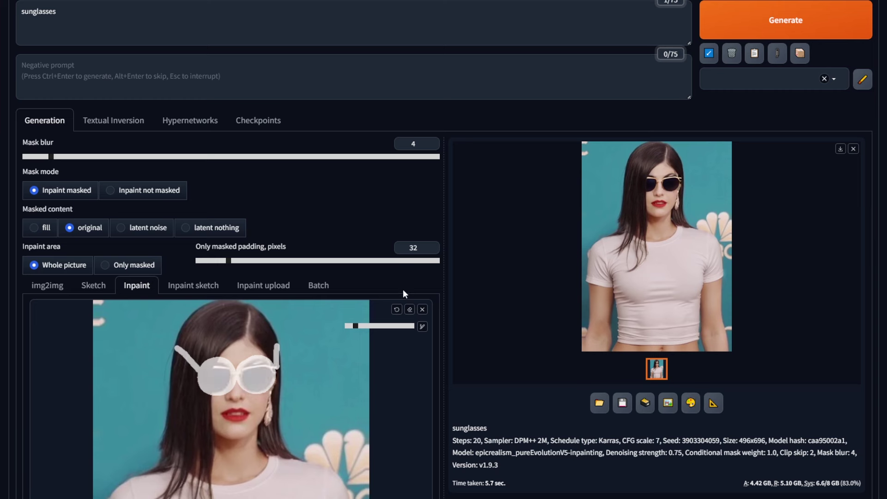
{"action": "left_click", "coordinate": [396, 309]}
{"action": "left_click", "coordinate": [410, 310]}
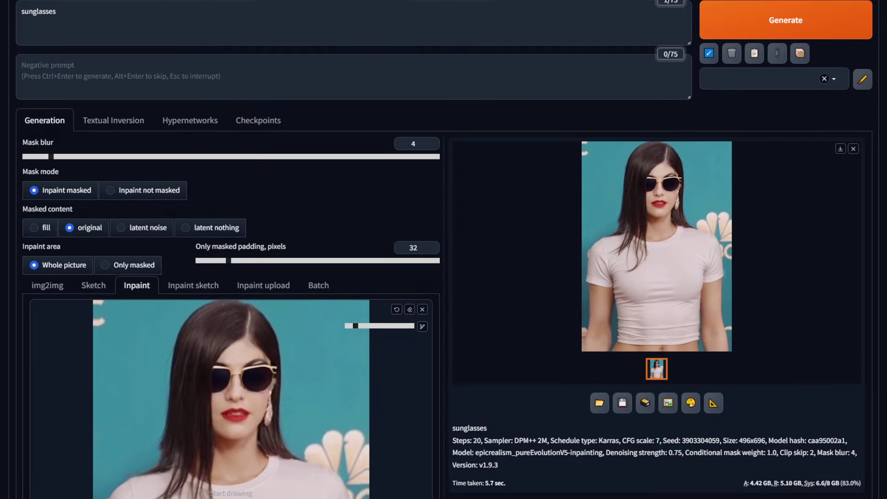
{"action": "mouse_move", "coordinate": [268, 398]}
{"action": "left_mouse_down"}
{"action": "mouse_move", "coordinate": [269, 424]}
{"action": "mouse_move", "coordinate": [270, 416]}
{"action": "left_mouse_up"}
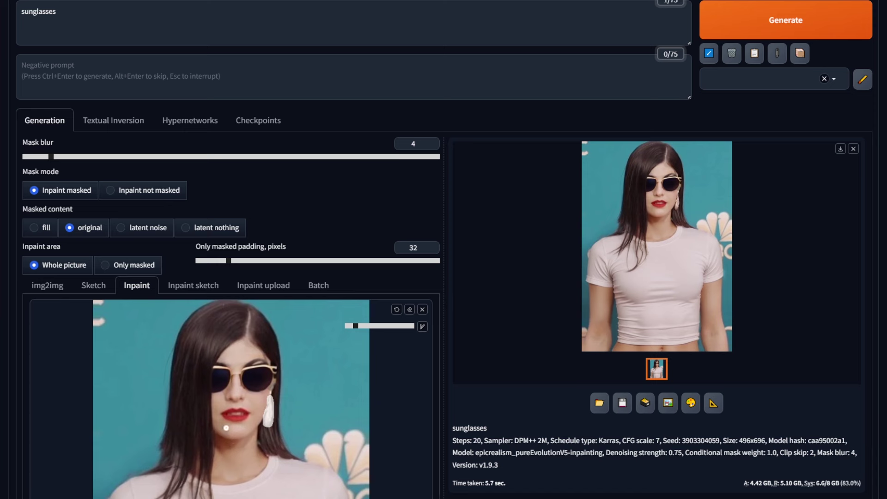
- Set masked content to latent nothing, clear the prompt, generate, and preview the earring-free result
{"action": "left_click", "coordinate": [188, 228]}
{"action": "left_click", "coordinate": [84, 35]}
{"action": "key", "text": "ctrl+a"}
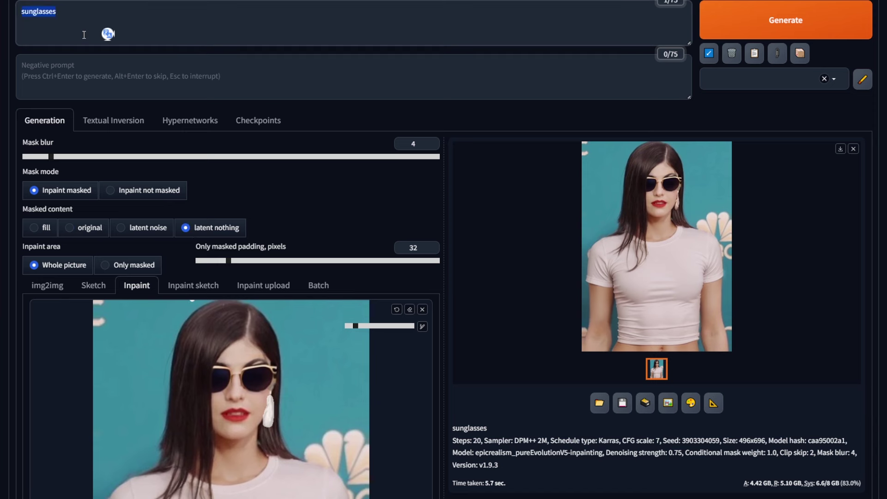
{"action": "key", "text": "BackSpace"}
{"action": "left_click", "coordinate": [193, 230]}
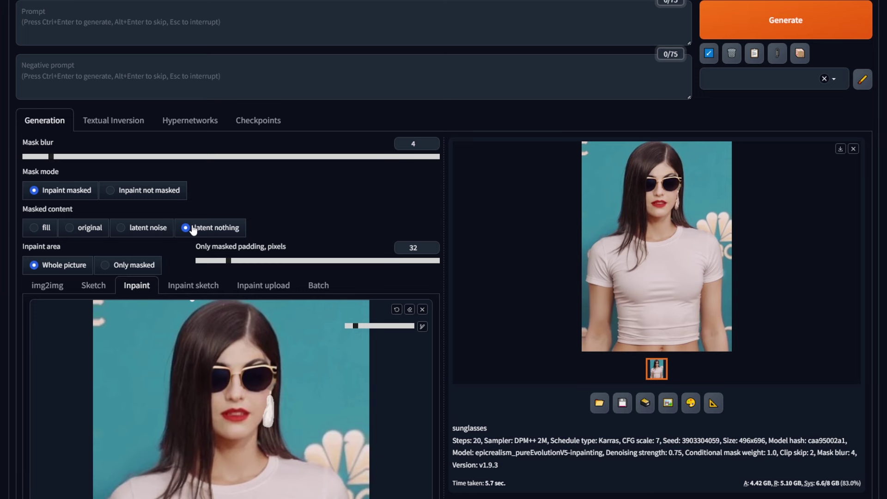
{"action": "left_click", "coordinate": [766, 24]}
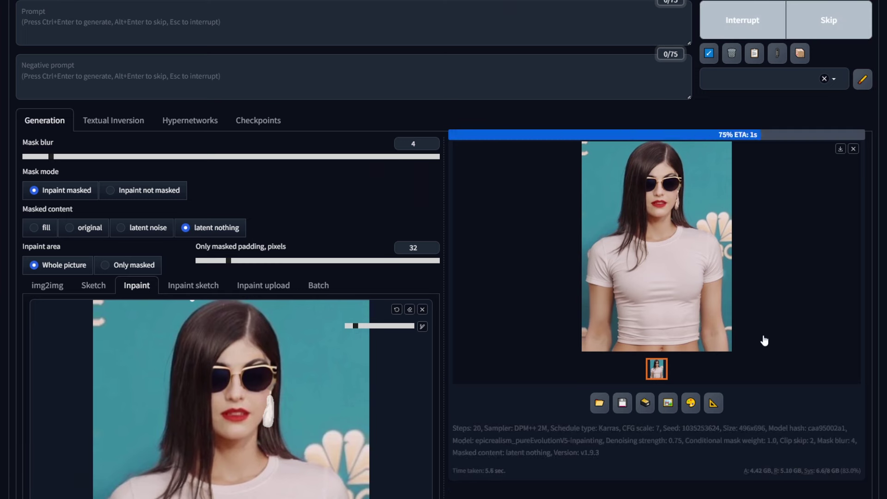
{"action": "left_click", "coordinate": [713, 303]}
{"action": "left_click", "coordinate": [719, 223]}
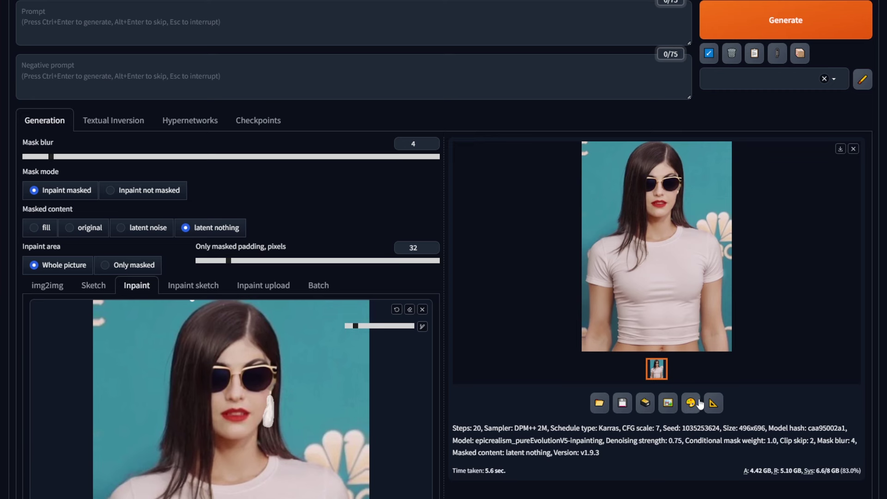
- Clear the earring mask and scroll past Resize mode, Sampling and Seed to the roop v0.0.2 panel
{"action": "left_click", "coordinate": [396, 309]}
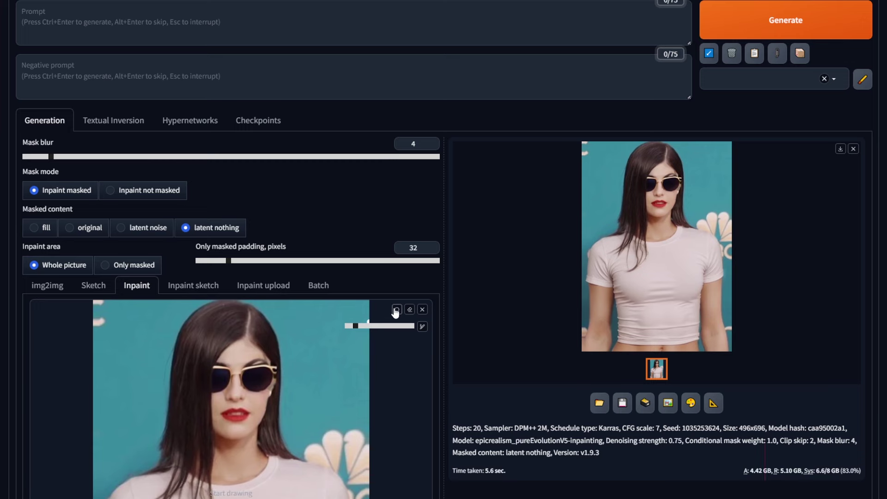
{"action": "scroll", "coordinate": [443, 250], "scroll_direction": "down", "scroll_amount": 3}
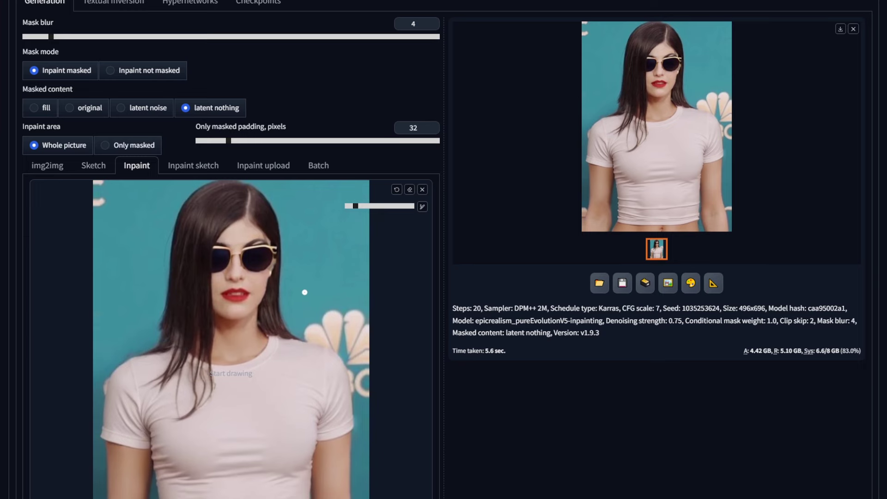
{"action": "scroll", "coordinate": [304, 292], "scroll_direction": "down", "scroll_amount": 8}
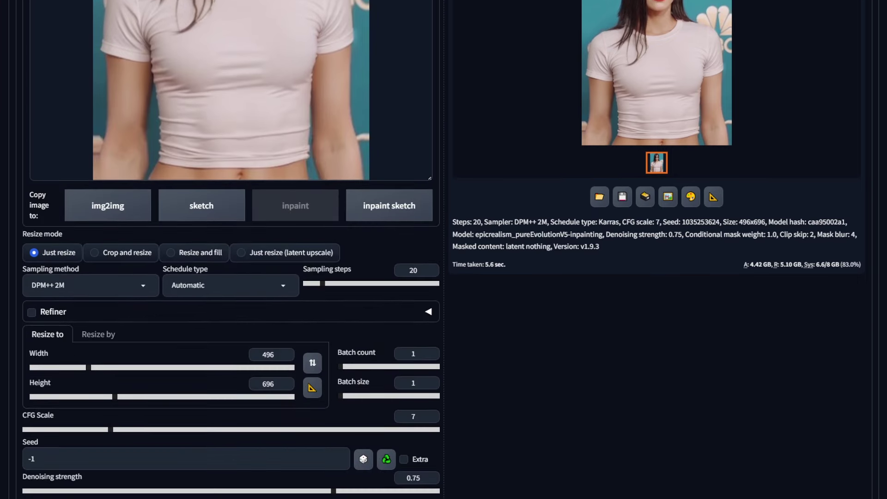
{"action": "scroll", "coordinate": [284, 422], "scroll_direction": "down", "scroll_amount": 6}
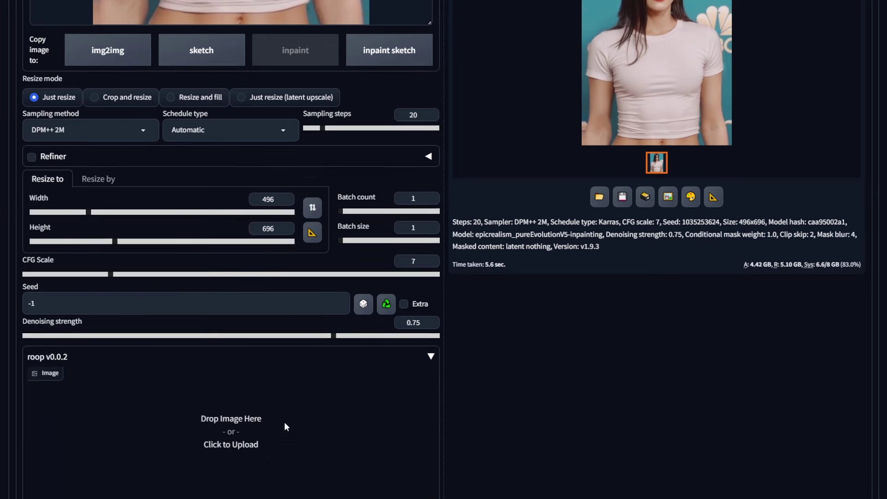
{"action": "scroll", "coordinate": [286, 427], "scroll_direction": "down", "scroll_amount": 1}
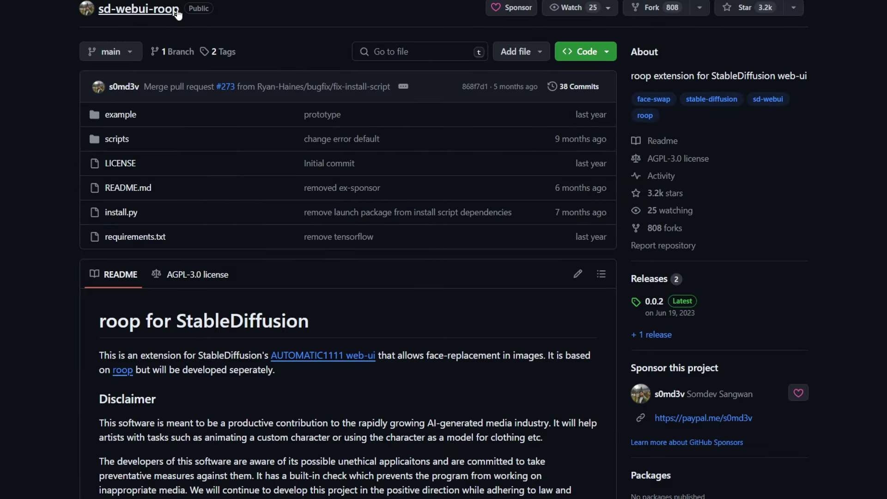
- Copy the sd-webui-roop repository address and install it via Extensions > Install from URL
{"action": "left_click_drag", "start_coordinate": [182, 11], "coordinate": [100, 15]}
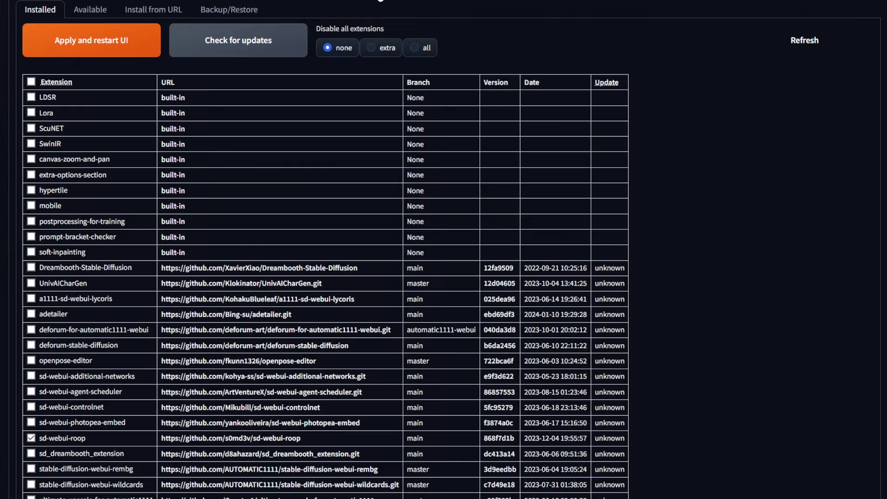
{"action": "left_click", "coordinate": [161, 13]}
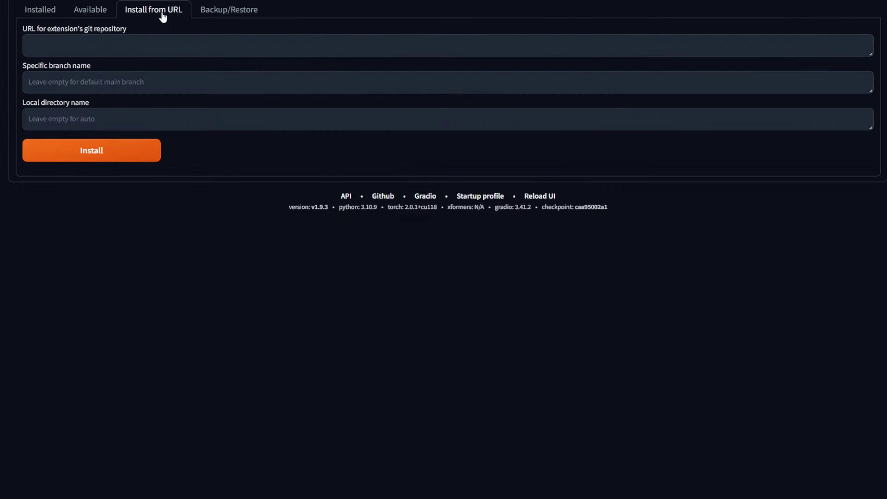
{"action": "left_click", "coordinate": [142, 52]}
{"action": "type", "text": "https://github.com/s0md3v/sd-webui-roop"}
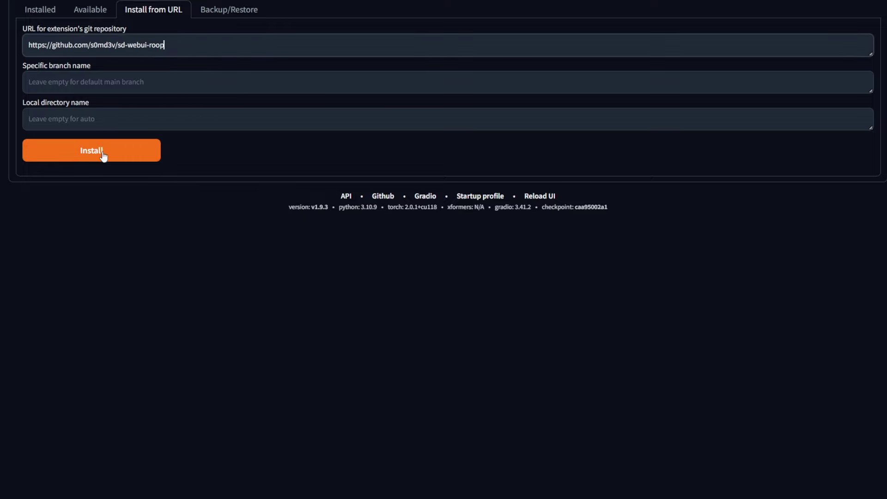
{"action": "left_click", "coordinate": [37, 9]}
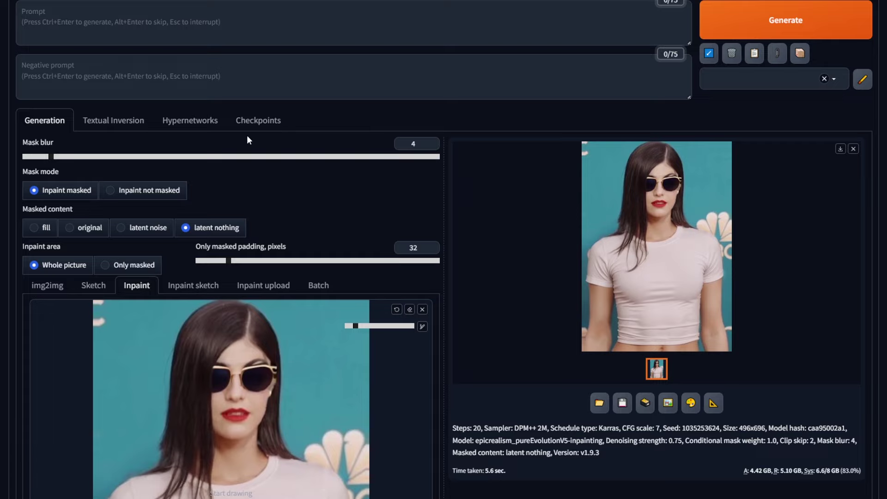
- Enlarge the brush and mask the woman's head and hair
{"action": "scroll", "coordinate": [247, 135], "scroll_direction": "down", "scroll_amount": 12}
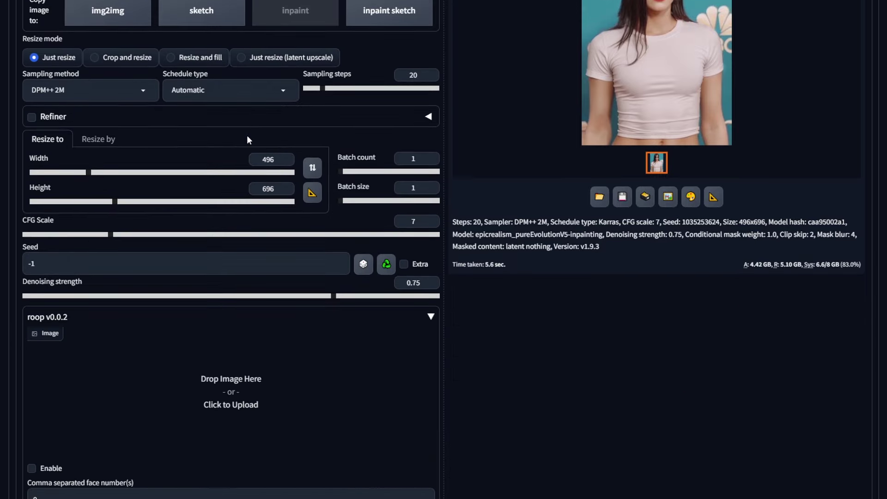
{"action": "scroll", "coordinate": [247, 135], "scroll_direction": "down", "scroll_amount": 3}
{"action": "scroll", "coordinate": [247, 135], "scroll_direction": "up", "scroll_amount": 15}
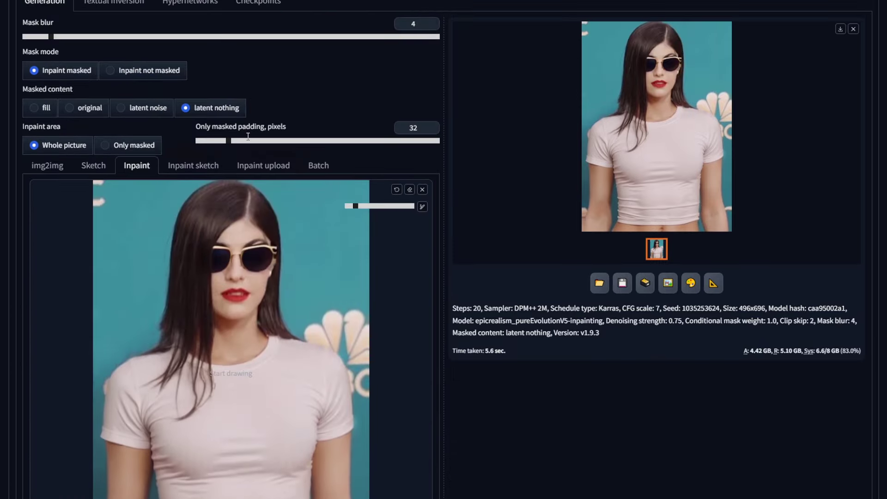
{"action": "left_click_drag", "start_coordinate": [356, 205], "coordinate": [379, 206]}
{"action": "mouse_move", "coordinate": [201, 359]}
{"action": "left_mouse_down"}
{"action": "mouse_move", "coordinate": [172, 329]}
{"action": "mouse_move", "coordinate": [249, 192]}
{"action": "mouse_move", "coordinate": [291, 343]}
{"action": "mouse_move", "coordinate": [215, 347]}
{"action": "mouse_move", "coordinate": [176, 319]}
{"action": "mouse_move", "coordinate": [191, 261]}
{"action": "mouse_move", "coordinate": [231, 306]}
{"action": "mouse_move", "coordinate": [211, 209]}
{"action": "mouse_move", "coordinate": [249, 284]}
{"action": "left_mouse_up"}
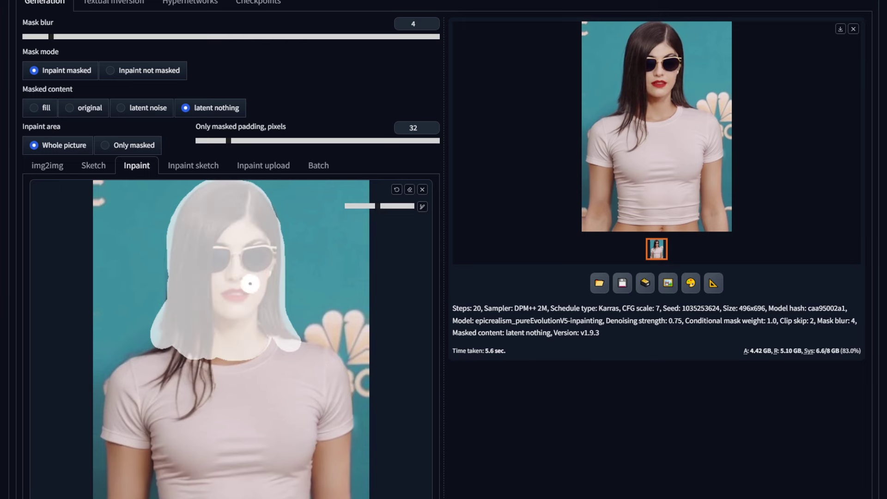
- Enable the roop face swap and generate the face-swapped image
{"action": "scroll", "coordinate": [275, 358], "scroll_direction": "down", "scroll_amount": 4}
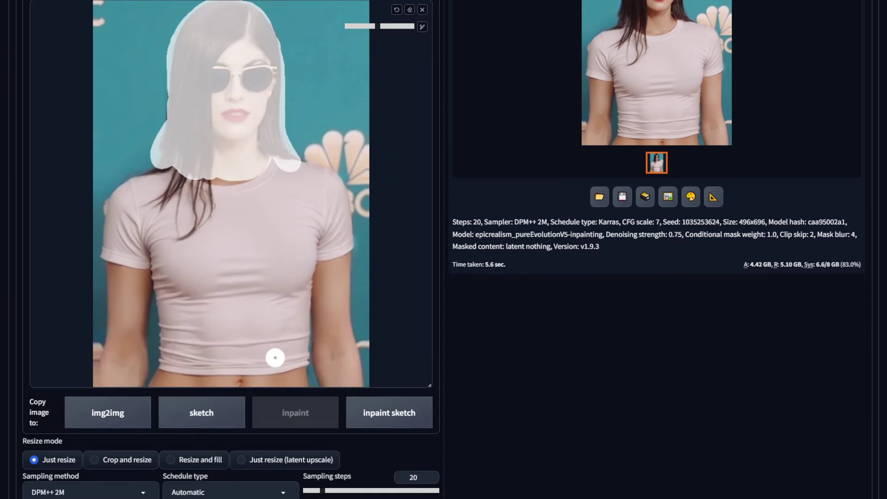
{"action": "scroll", "coordinate": [274, 357], "scroll_direction": "down", "scroll_amount": 13}
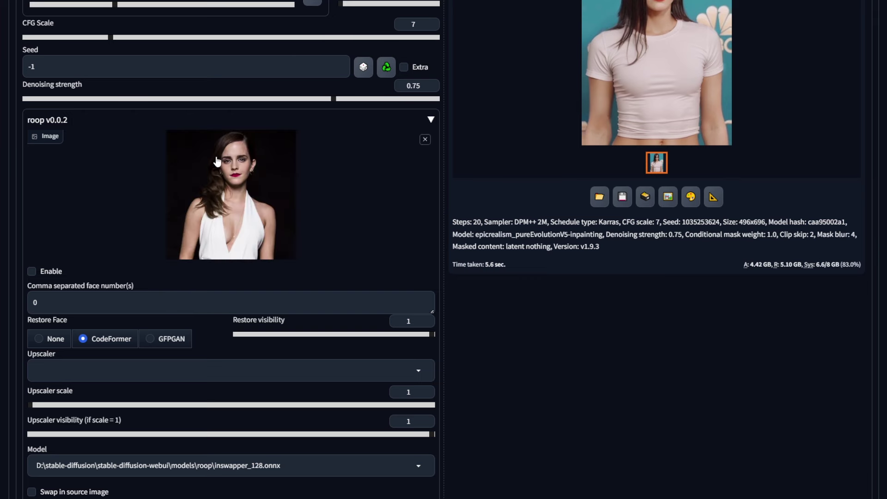
{"action": "left_click", "coordinate": [51, 271]}
{"action": "scroll", "coordinate": [338, 345], "scroll_direction": "up", "scroll_amount": 12}
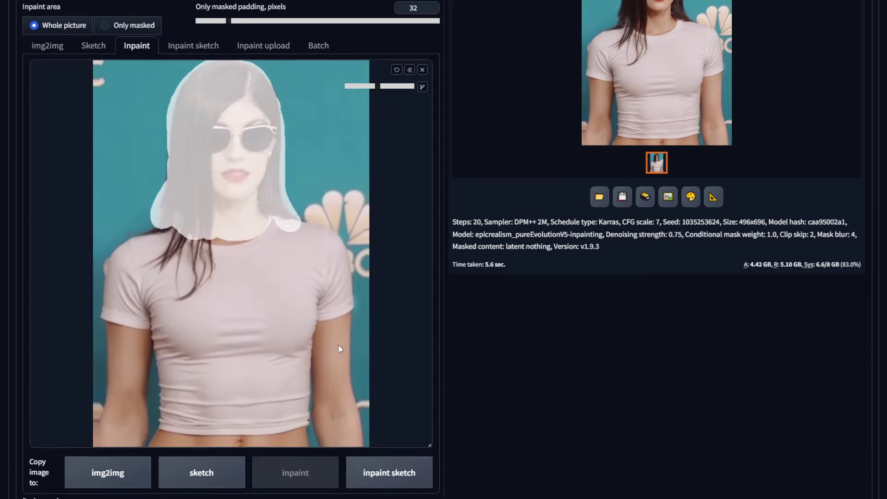
{"action": "scroll", "coordinate": [338, 345], "scroll_direction": "up", "scroll_amount": 5}
{"action": "left_click", "coordinate": [739, 21]}
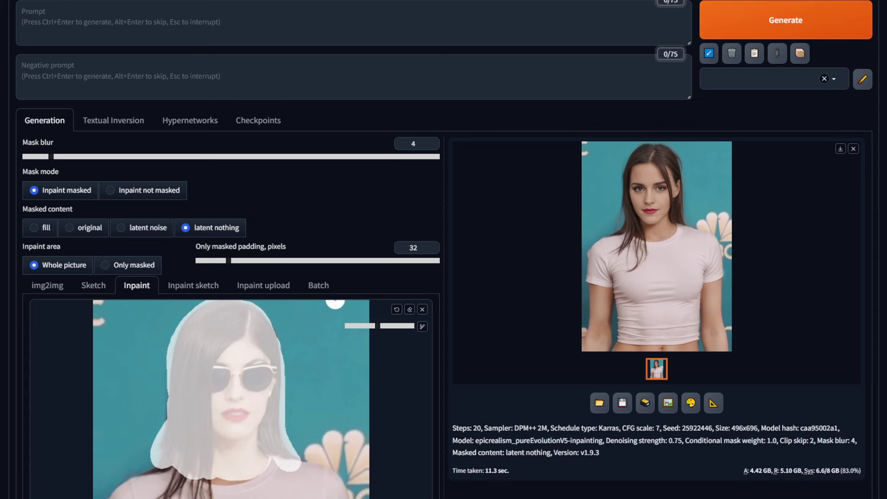
- Inspect the face-swap result, then regenerate with the prompt 'sunglasses' and view it enlarged
{"action": "left_click", "coordinate": [711, 241]}
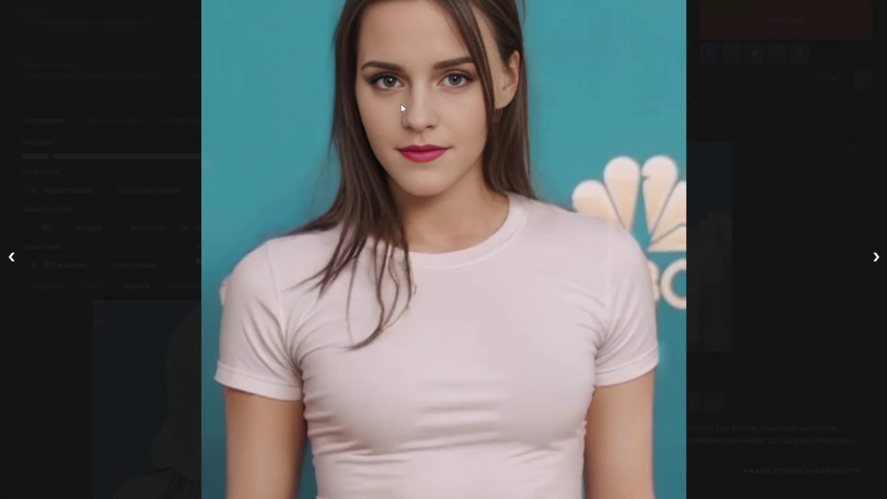
{"action": "left_click", "coordinate": [760, 187]}
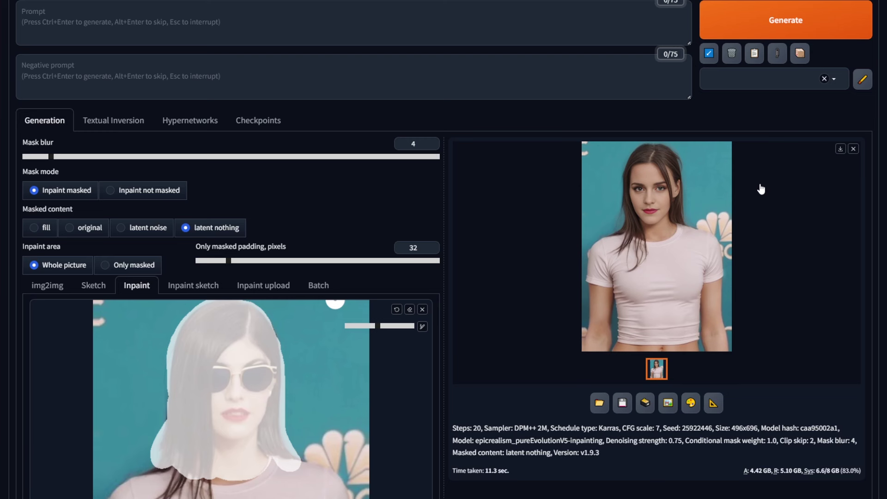
{"action": "left_click", "coordinate": [294, 36]}
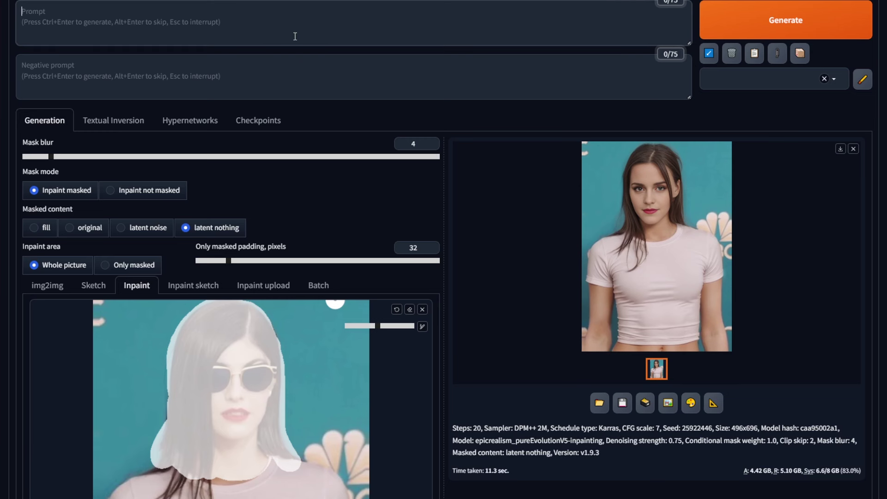
{"action": "type", "text": "sunglass"}
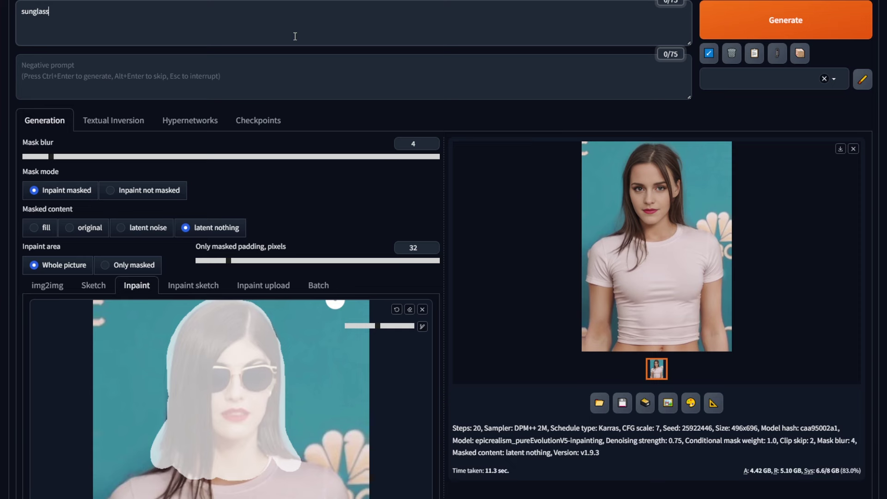
{"action": "type", "text": "es"}
{"action": "key", "text": "ctrl+Return"}
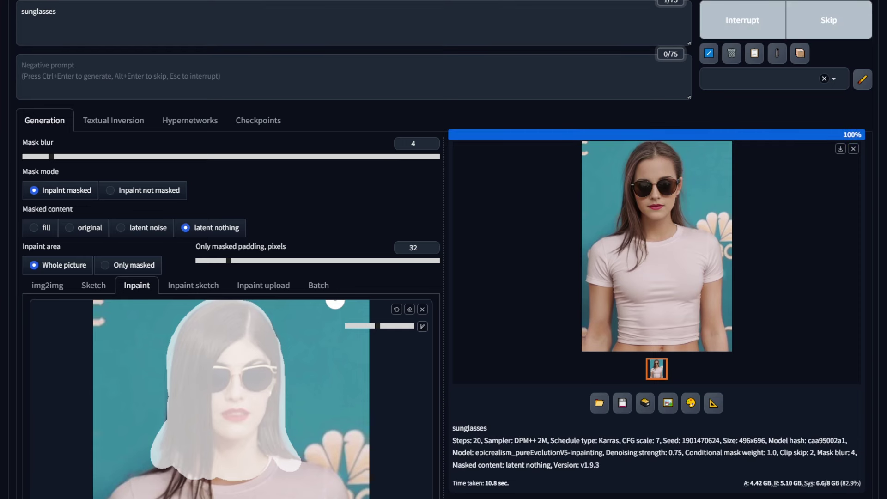
{"action": "left_click", "coordinate": [646, 210]}
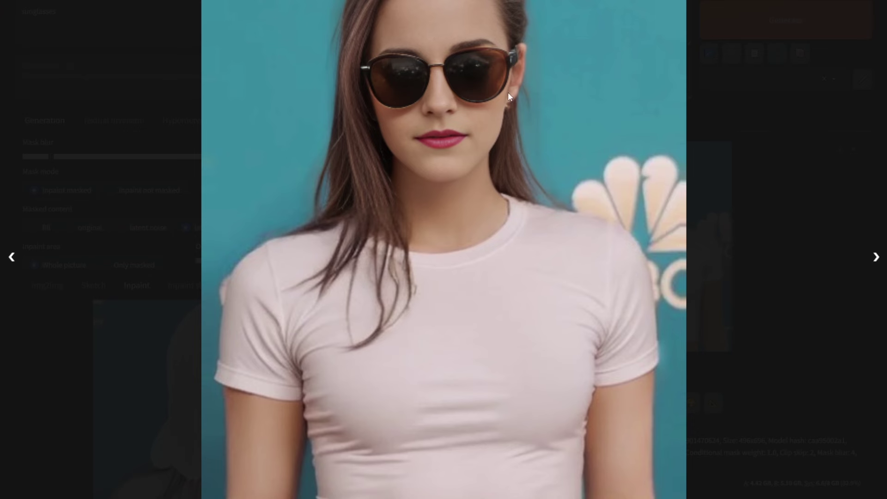
{"action": "left_click", "coordinate": [125, 22]}
- Append ', hair bun,' to the prompt, generate, and compare the hair bun and twin tails results
{"action": "type", "text": ", hair bun,"}
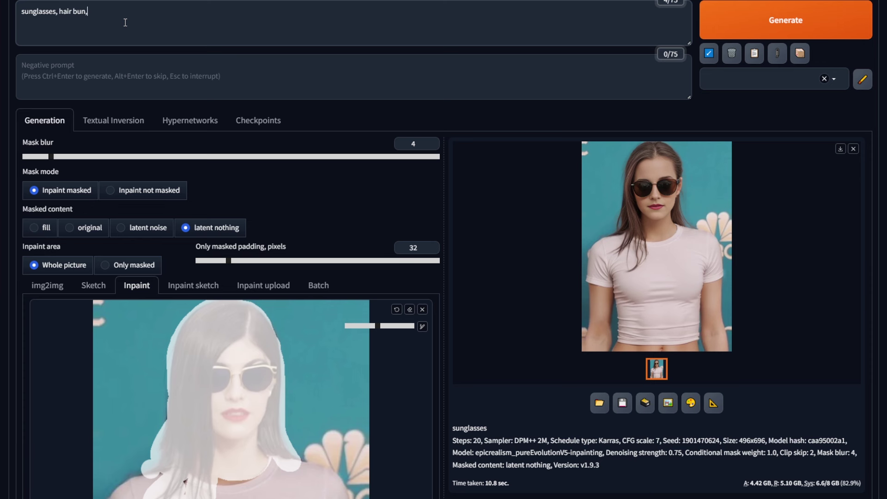
{"action": "left_click", "coordinate": [785, 20]}
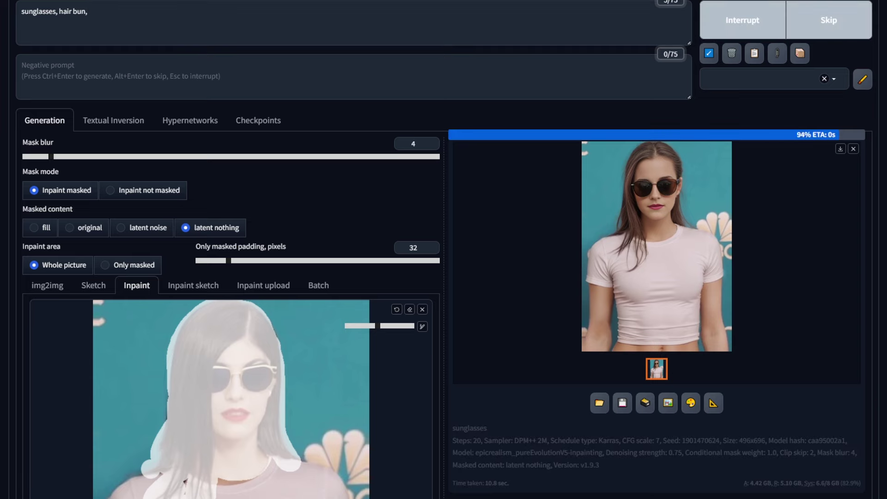
{"action": "left_click", "coordinate": [656, 245]}
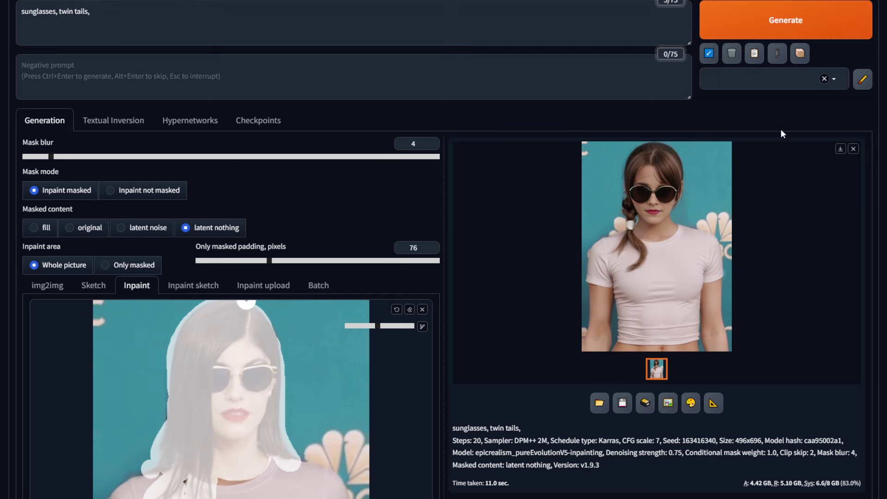
{"action": "left_click", "coordinate": [711, 190]}
- Undo the trial mask stroke and set Masked content to original with Inpaint not masked
{"action": "scroll", "coordinate": [649, 186], "scroll_direction": "down", "scroll_amount": 1}
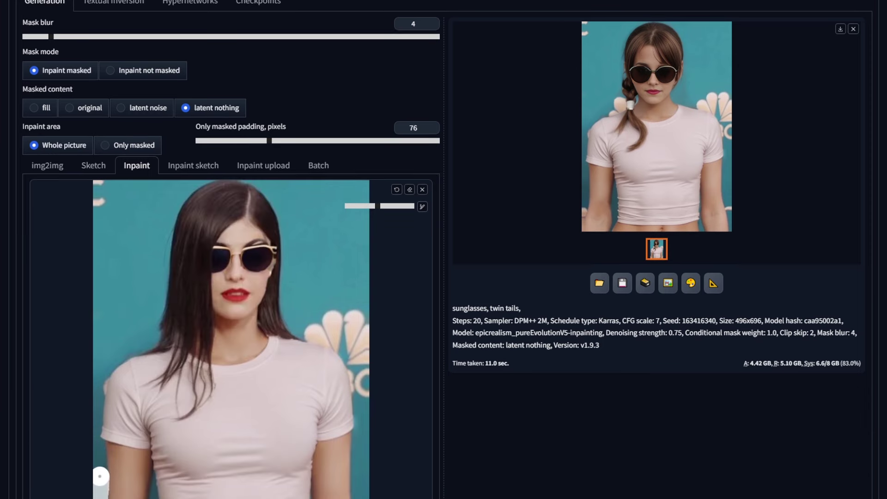
{"action": "mouse_move", "coordinate": [100, 476]}
{"action": "left_mouse_down"}
{"action": "mouse_move", "coordinate": [100, 376]}
{"action": "mouse_move", "coordinate": [159, 315]}
{"action": "mouse_move", "coordinate": [172, 234]}
{"action": "mouse_move", "coordinate": [108, 192]}
{"action": "mouse_move", "coordinate": [97, 280]}
{"action": "left_mouse_up"}
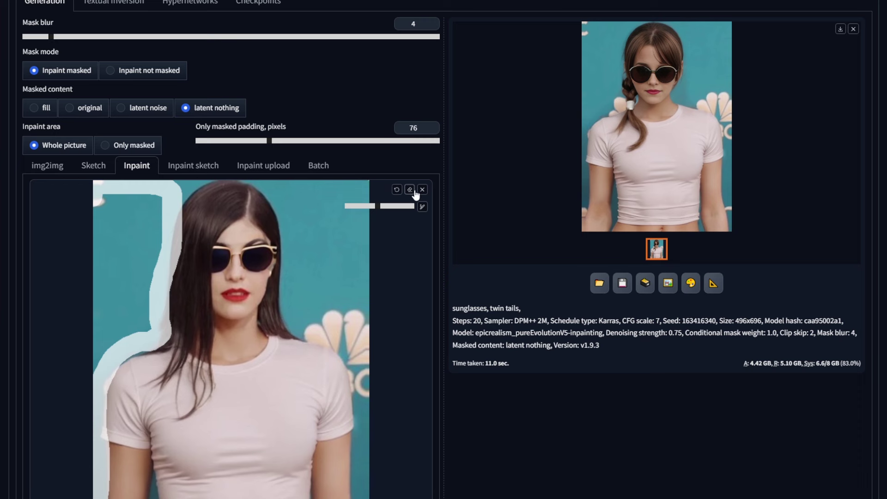
{"action": "left_click", "coordinate": [396, 189]}
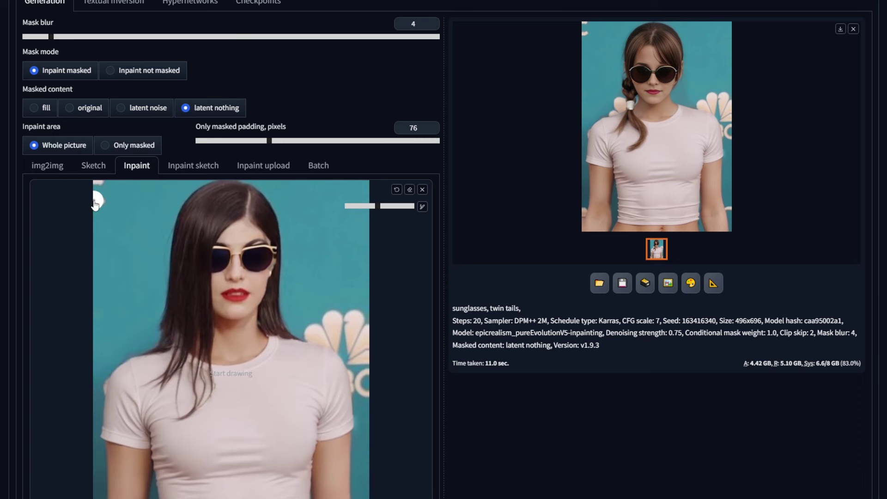
{"action": "left_click", "coordinate": [70, 108]}
{"action": "left_click", "coordinate": [110, 72]}
- Enlarge the brush and mask the woman's whole figure
{"action": "left_click_drag", "start_coordinate": [396, 205], "coordinate": [410, 207]}
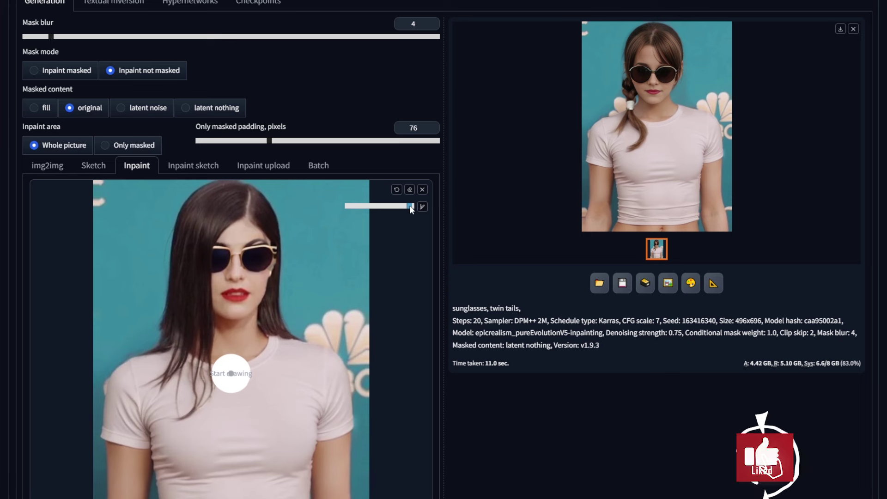
{"action": "mouse_move", "coordinate": [205, 352]}
{"action": "left_mouse_down"}
{"action": "mouse_move", "coordinate": [150, 374]}
{"action": "mouse_move", "coordinate": [126, 451]}
{"action": "mouse_move", "coordinate": [128, 462]}
{"action": "mouse_move", "coordinate": [172, 495]}
{"action": "left_mouse_up"}
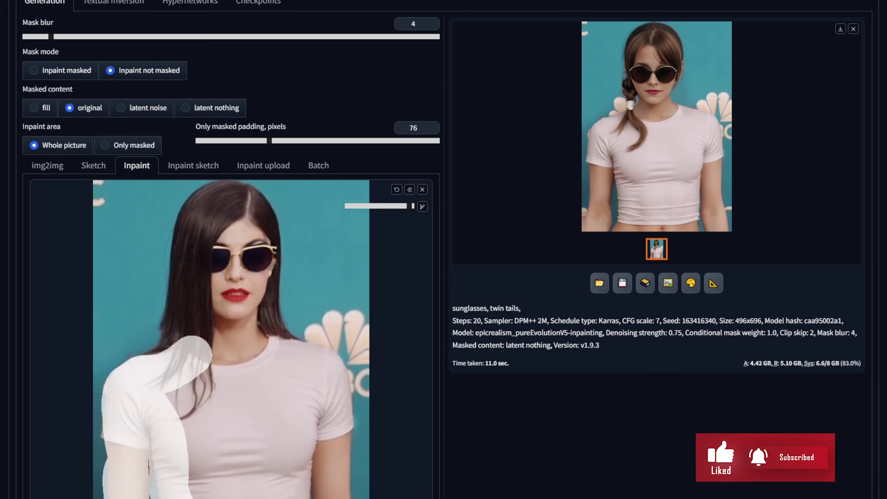
{"action": "mouse_move", "coordinate": [292, 483]}
{"action": "left_mouse_down"}
{"action": "mouse_move", "coordinate": [323, 481]}
{"action": "mouse_move", "coordinate": [260, 214]}
{"action": "mouse_move", "coordinate": [185, 273]}
{"action": "mouse_move", "coordinate": [223, 279]}
{"action": "mouse_move", "coordinate": [190, 415]}
{"action": "mouse_move", "coordinate": [258, 448]}
{"action": "mouse_move", "coordinate": [323, 340]}
{"action": "left_mouse_up"}
- Replace the prompt with 'beach', generate, and preview the beach background result
{"action": "scroll", "coordinate": [323, 341], "scroll_direction": "up", "scroll_amount": 3}
{"action": "triple_click", "coordinate": [117, 3]}
{"action": "type", "text": "be"}
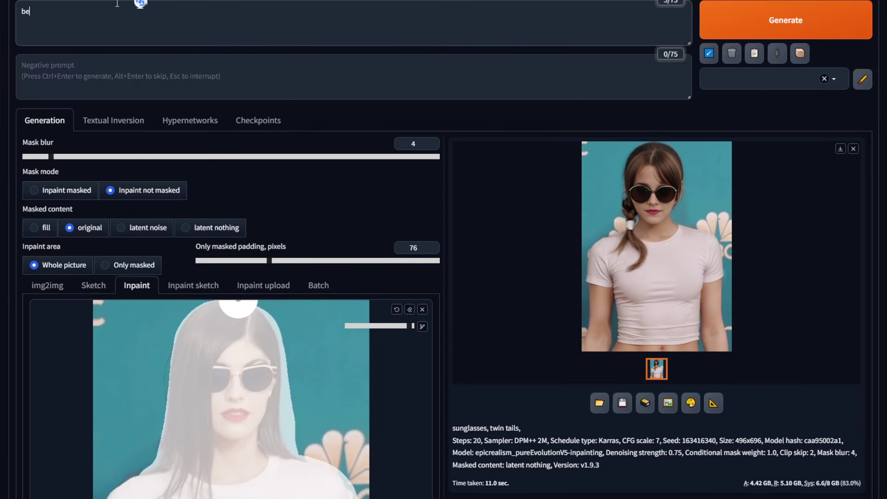
{"action": "type", "text": "ach"}
{"action": "key", "text": "ctrl+Return"}
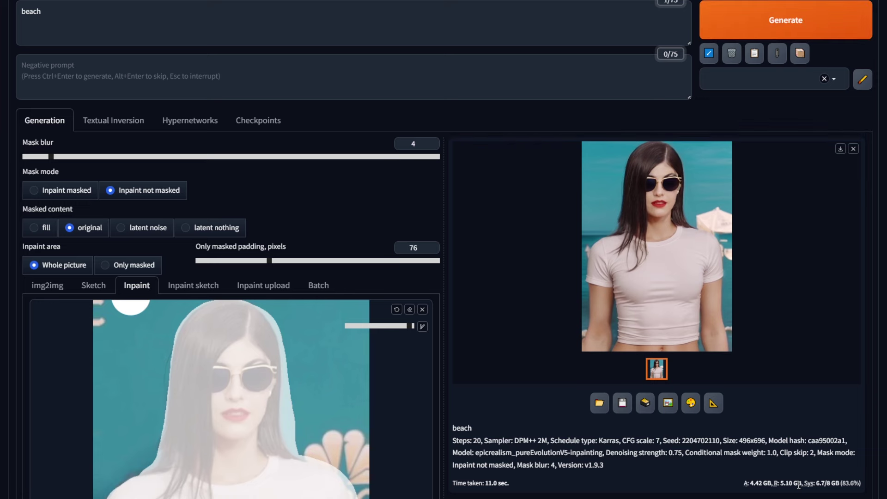
{"action": "left_click", "coordinate": [716, 271]}
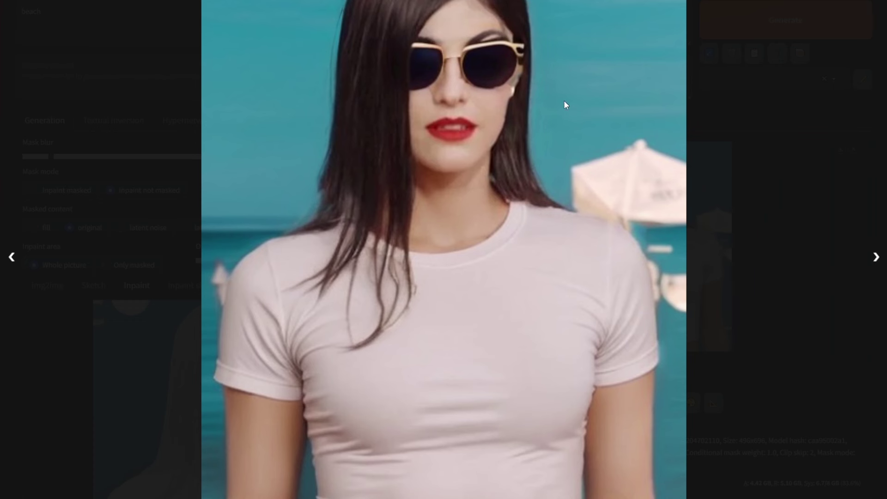
{"action": "left_click", "coordinate": [777, 229]}
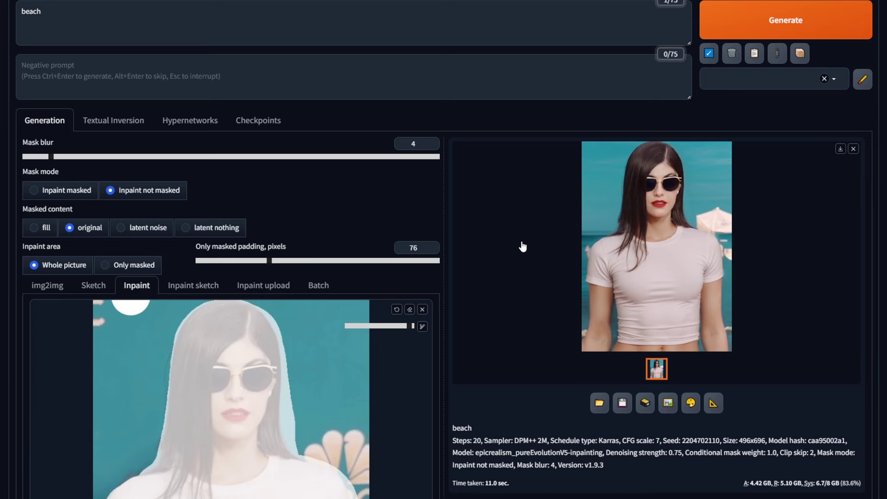
{"action": "scroll", "coordinate": [523, 246], "scroll_direction": "down", "scroll_amount": 10}
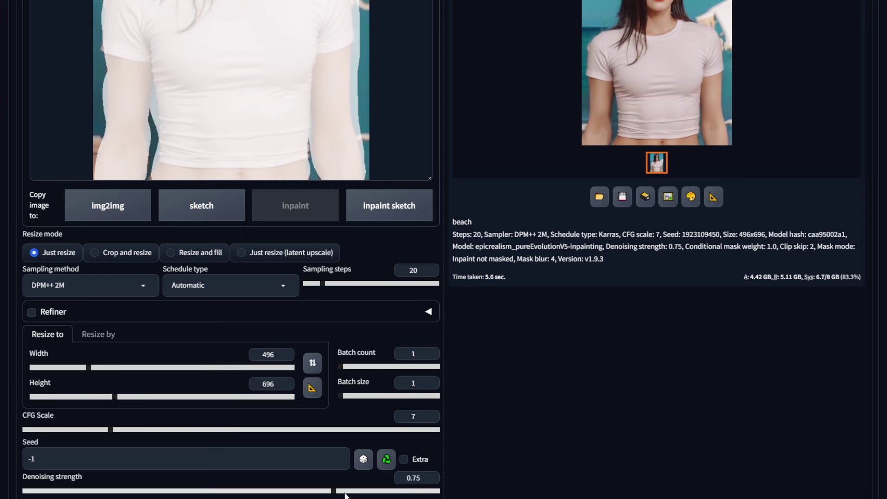
- Lower denoising strength to 0.13 and generate two low-denoise results
{"action": "left_click_drag", "start_coordinate": [335, 493], "coordinate": [79, 493]}
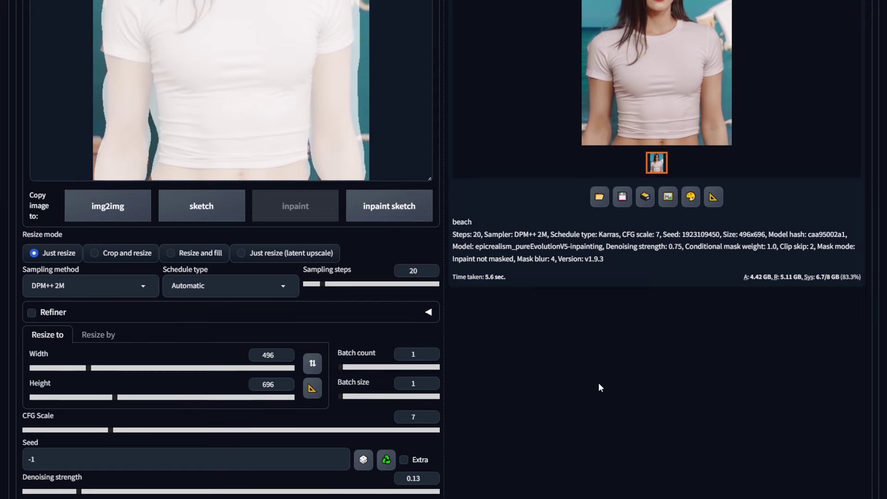
{"action": "scroll", "coordinate": [598, 382], "scroll_direction": "up", "scroll_amount": 10}
{"action": "key", "text": "ctrl+Return"}
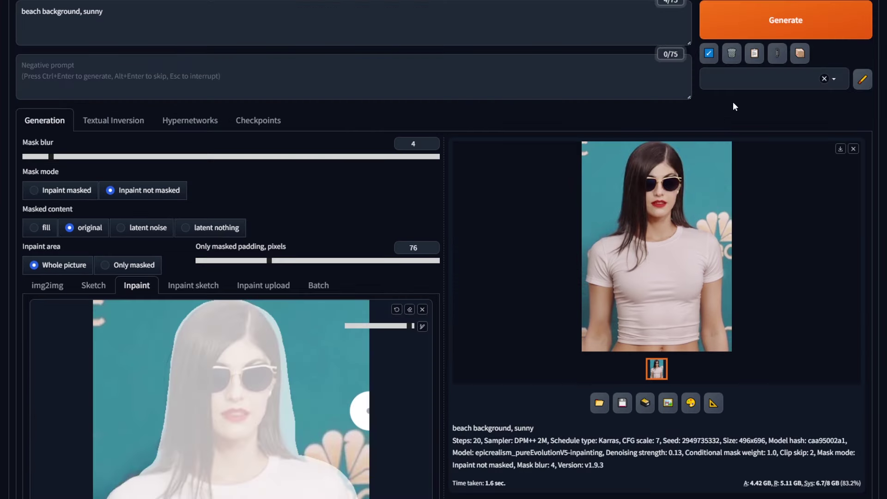
{"action": "key", "text": "ctrl+Return"}
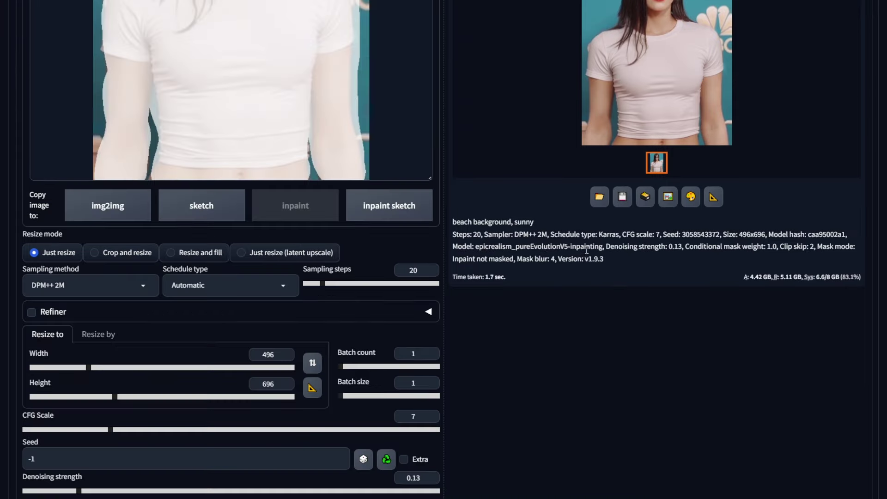
- Raise denoising strength to 0.9 and generate again
{"action": "scroll", "coordinate": [191, 478], "scroll_direction": "down", "scroll_amount": 5}
{"action": "left_click_drag", "start_coordinate": [164, 492], "coordinate": [403, 493]}
{"action": "scroll", "coordinate": [403, 490], "scroll_direction": "up", "scroll_amount": 5}
{"action": "left_click", "coordinate": [737, 17]}
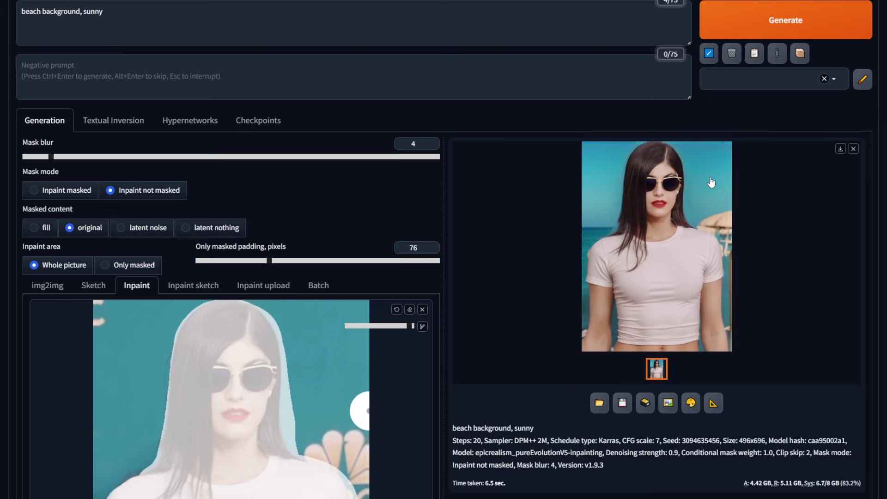
- Set sampling steps to 35, adjust CFG Scale, and generate
{"action": "scroll", "coordinate": [608, 271], "scroll_direction": "down", "scroll_amount": 5}
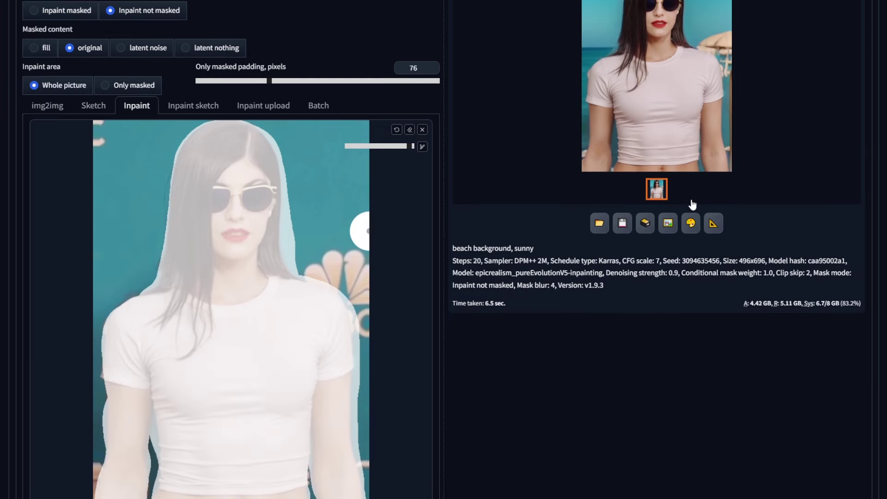
{"action": "scroll", "coordinate": [506, 425], "scroll_direction": "down", "scroll_amount": 2}
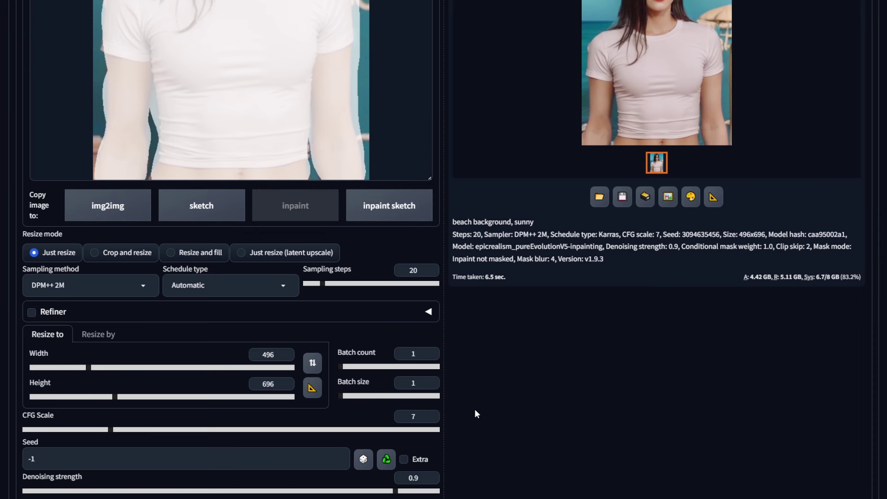
{"action": "double_click", "coordinate": [427, 272]}
{"action": "type", "text": "35"}
{"action": "double_click", "coordinate": [426, 417]}
{"action": "scroll", "coordinate": [535, 448], "scroll_direction": "up", "scroll_amount": 15}
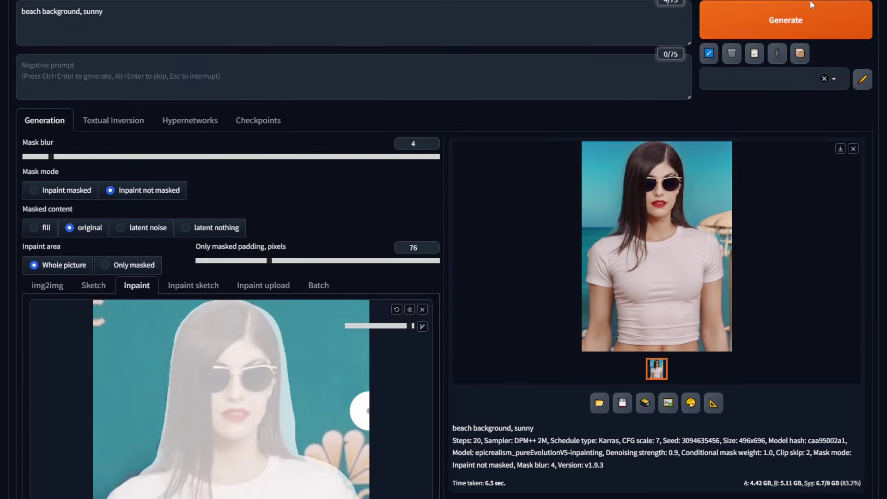
{"action": "left_click", "coordinate": [785, 20]}
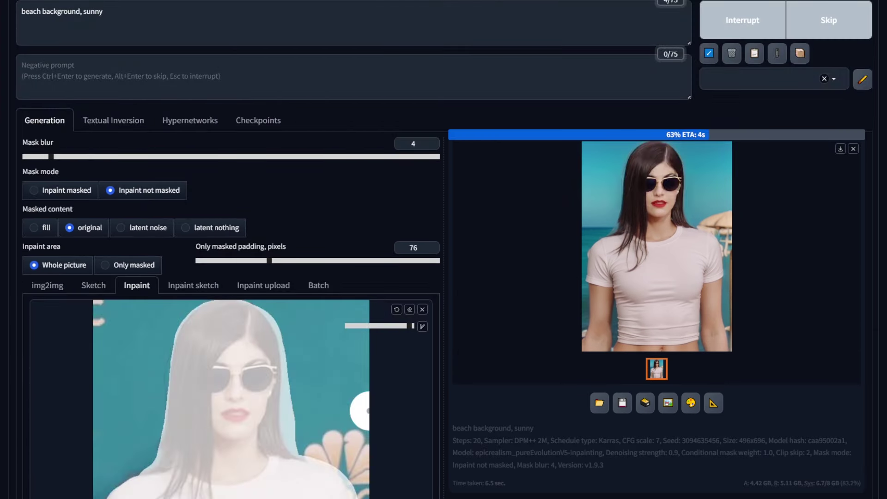
- Preview the sunny beach result, then mask the right-side building and set masked content to latent nothing
{"action": "left_click", "coordinate": [727, 197]}
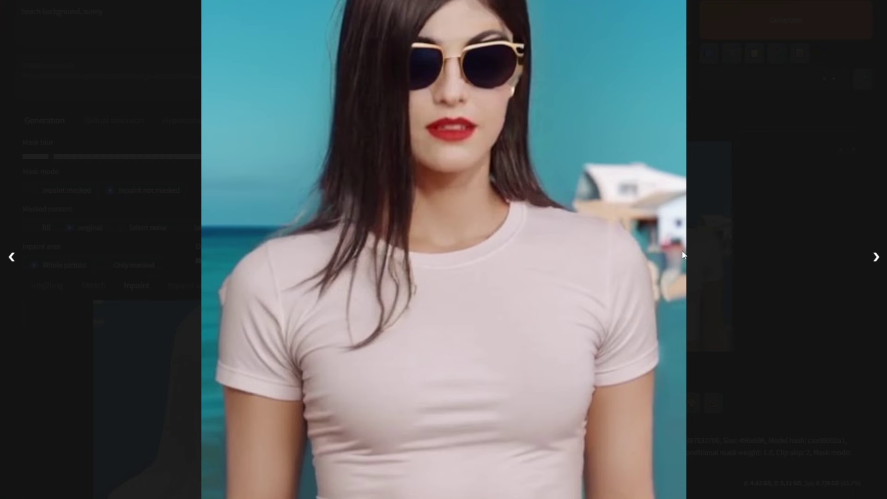
{"action": "left_click", "coordinate": [629, 228]}
{"action": "scroll", "coordinate": [677, 419], "scroll_direction": "down", "scroll_amount": 3}
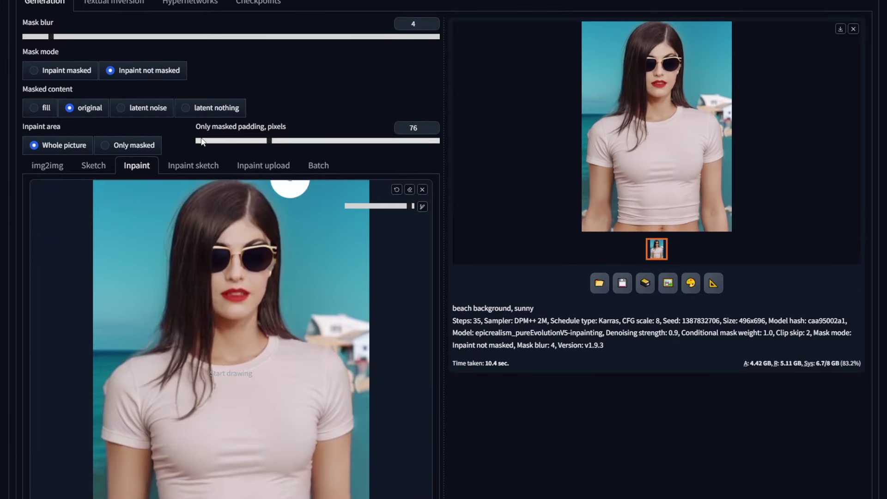
{"action": "left_click_drag", "start_coordinate": [293, 324], "coordinate": [363, 367]}
{"action": "scroll", "coordinate": [396, 370], "scroll_direction": "down", "scroll_amount": 3}
{"action": "scroll", "coordinate": [277, 277], "scroll_direction": "up", "scroll_amount": 5}
{"action": "left_click", "coordinate": [227, 229]}
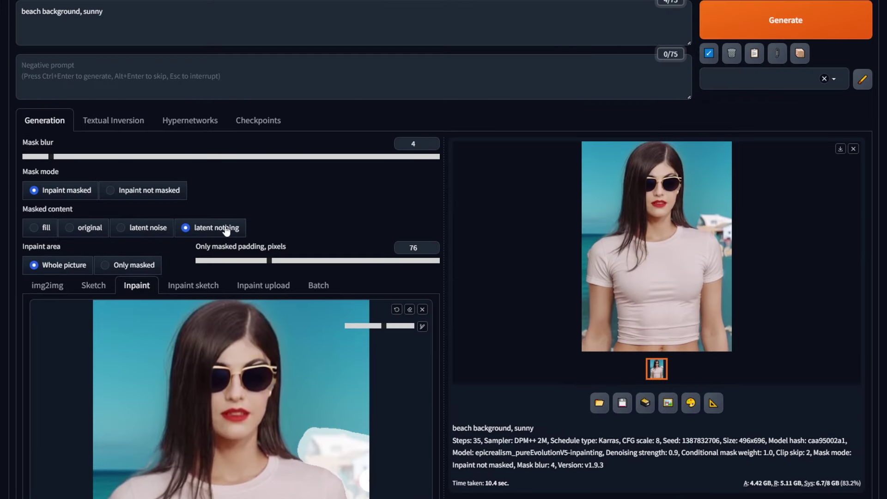
- Clear the prompt and generate with it empty so the building becomes open sea
{"action": "left_click", "coordinate": [168, 13]}
{"action": "key", "text": "ctrl+a"}
{"action": "key", "text": "Delete"}
{"action": "key", "text": "ctrl+Return"}
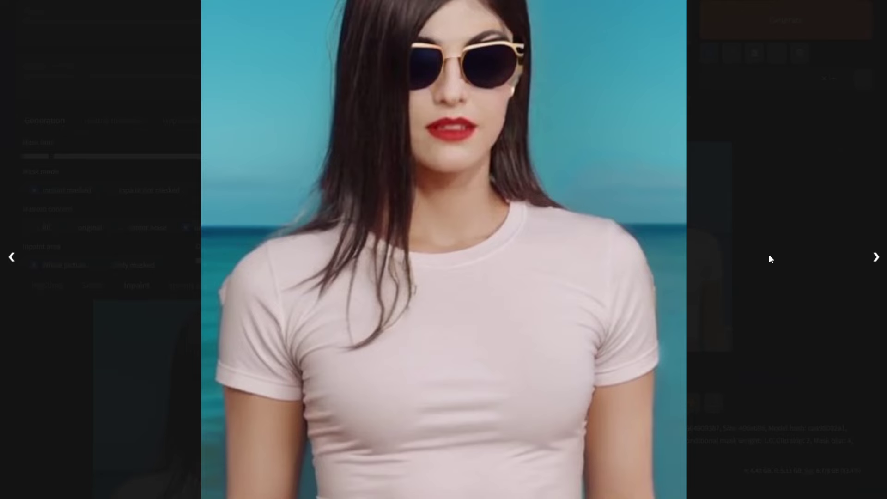
{"action": "left_click", "coordinate": [769, 259]}
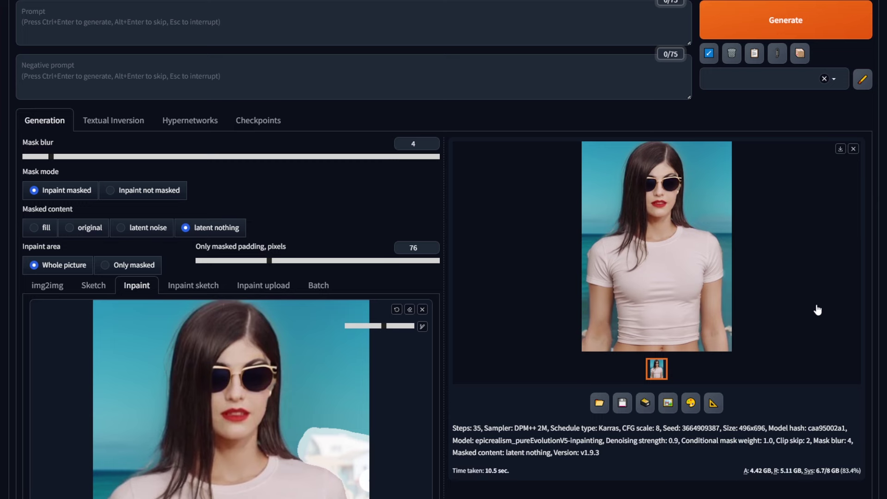
- Set width to 700 with Resize and fill, generate, and open the widened result
{"action": "scroll", "coordinate": [817, 309], "scroll_direction": "down", "scroll_amount": 4}
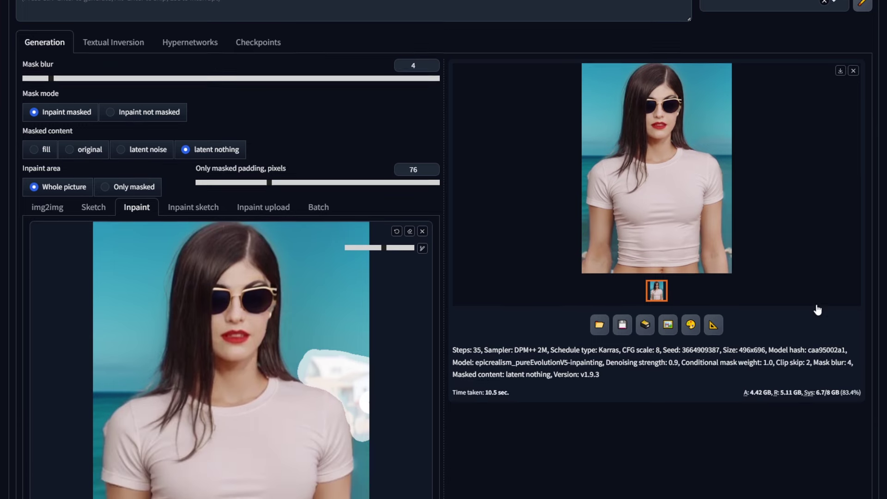
{"action": "scroll", "coordinate": [817, 309], "scroll_direction": "down", "scroll_amount": 1}
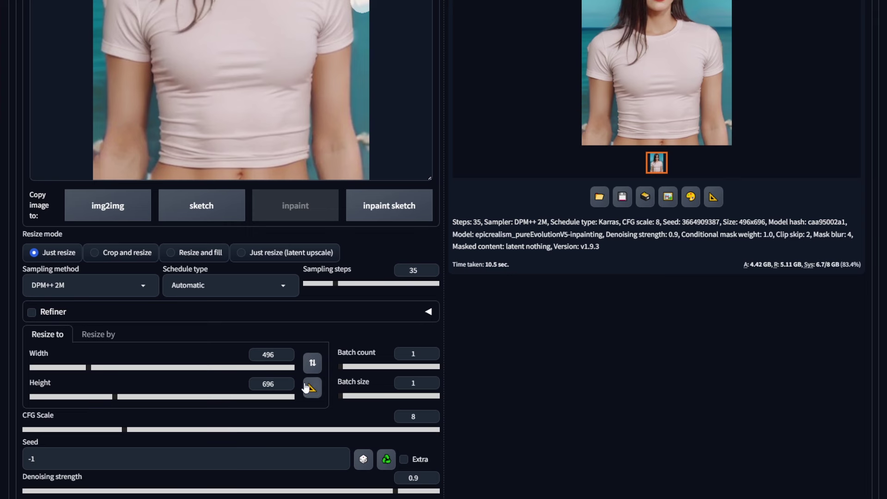
{"action": "double_click", "coordinate": [258, 355]}
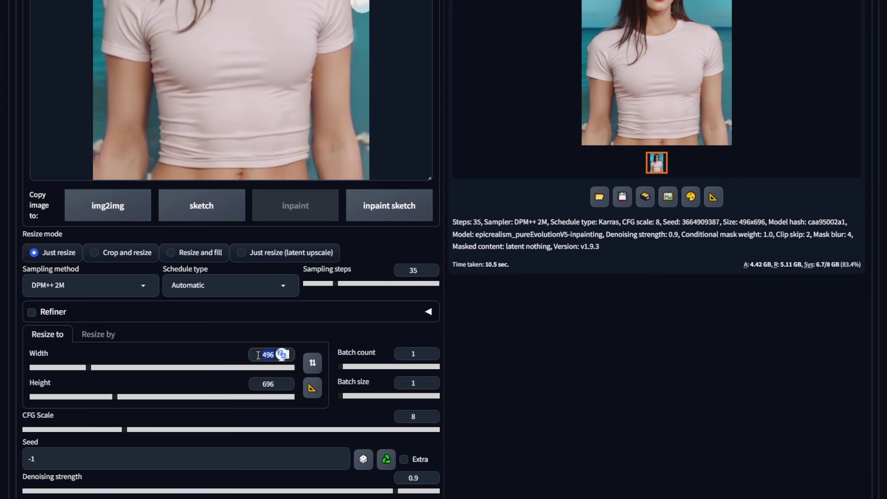
{"action": "type", "text": "700"}
{"action": "left_click", "coordinate": [180, 256]}
{"action": "scroll", "coordinate": [532, 406], "scroll_direction": "up", "scroll_amount": 5}
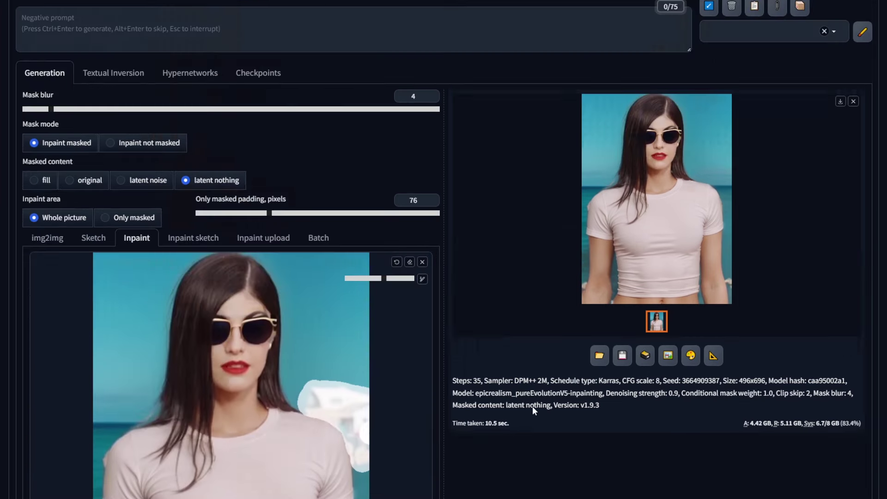
{"action": "left_click", "coordinate": [758, 27]}
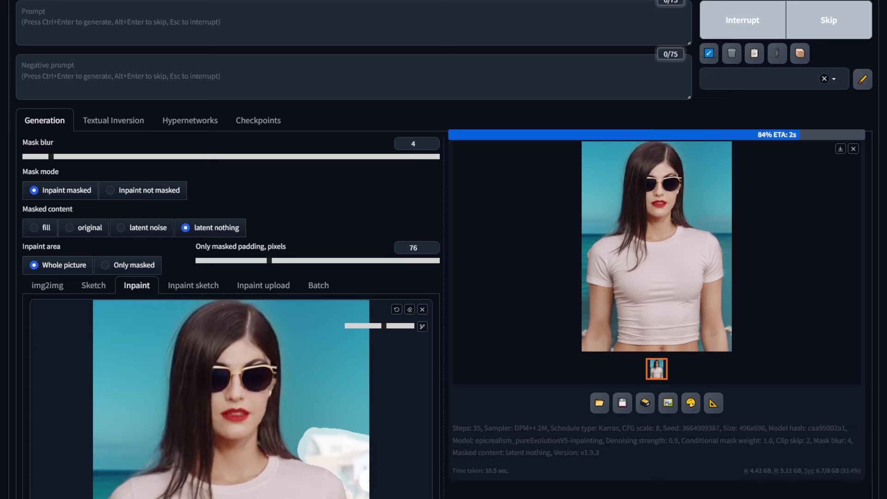
{"action": "left_click", "coordinate": [685, 147]}
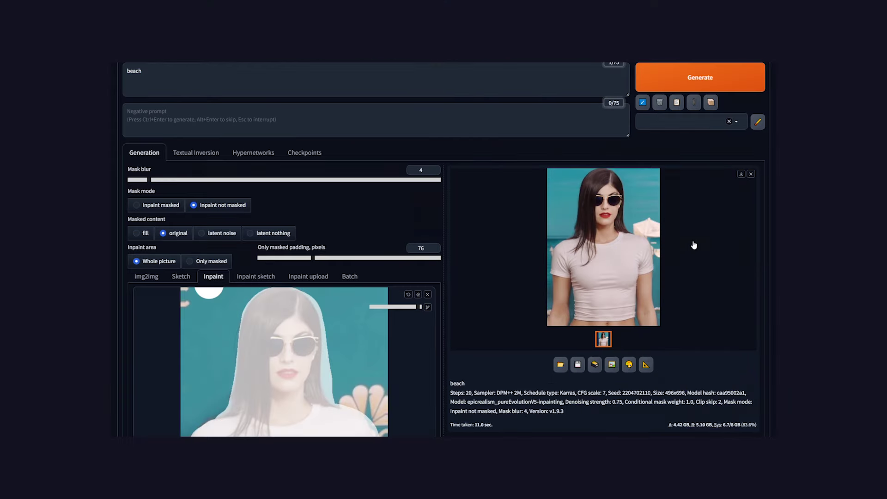
- Regenerate the 'beach' inpaint using latent noise masked content, producing a patterned wall backdrop
{"action": "scroll", "coordinate": [365, 391], "scroll_direction": "down", "scroll_amount": 3}
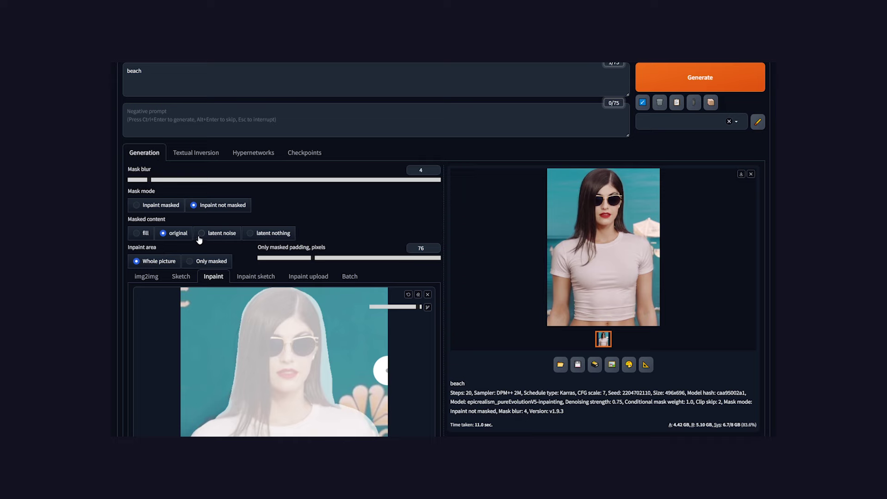
{"action": "key", "text": "ctrl+Return"}
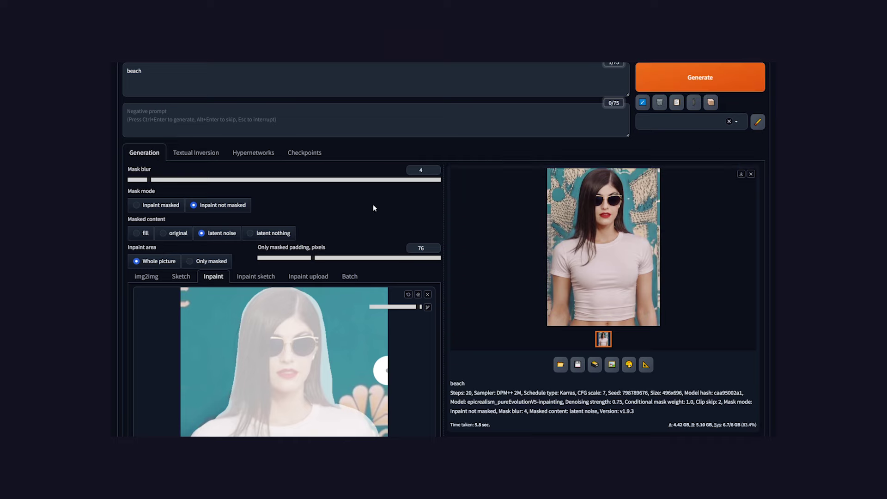